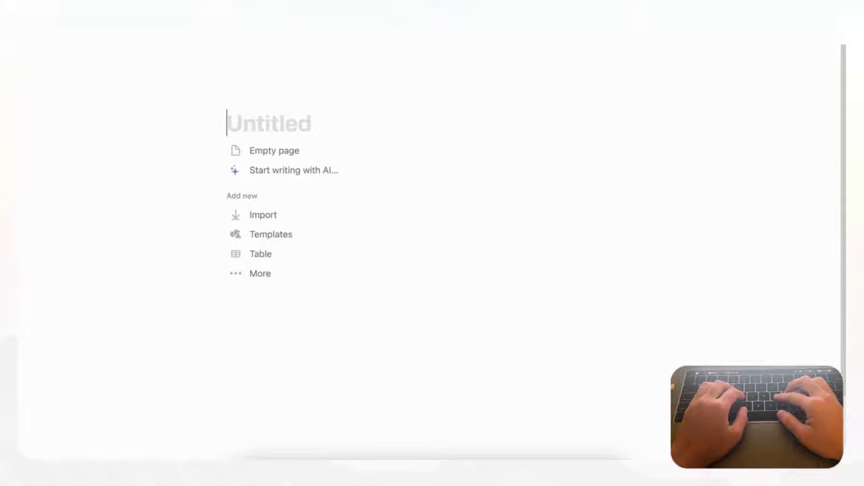
- Title the new page "Monthly Subscription Tracker"
text(Monthly subs)
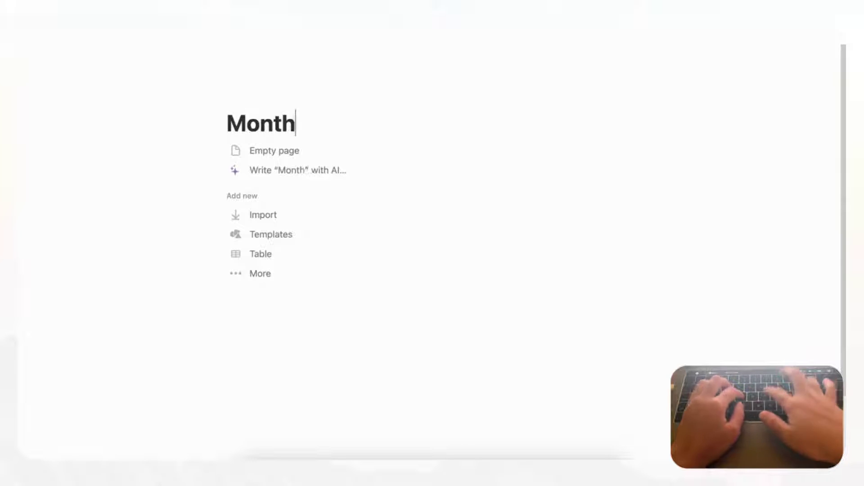
key(BackSpace)
key(BackSpace)
key(BackSpace)
key(BackSpace)
text(S)
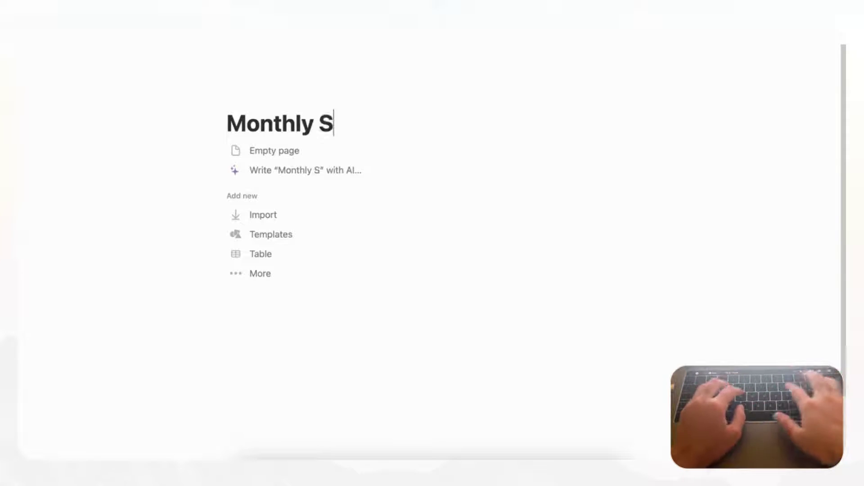
text(ubscription track)
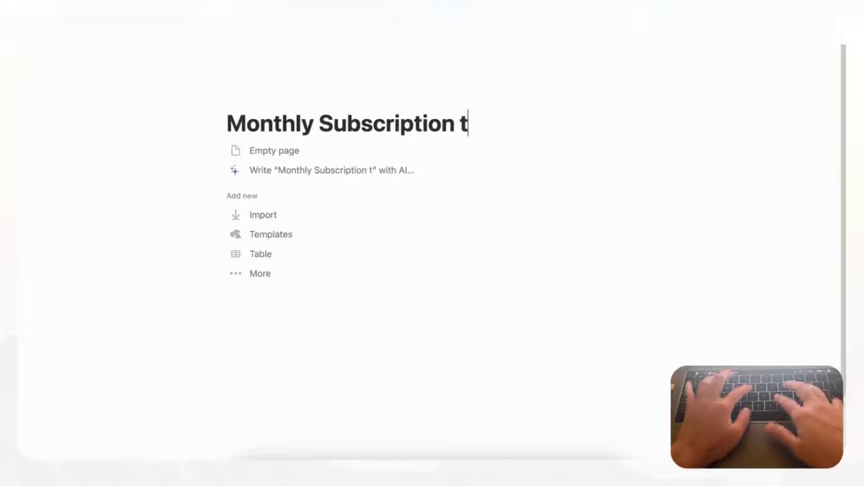
key(BackSpace)
key(BackSpace)
key(BackSpace)
key(BackSpace)
key(BackSpace)
text(Tracker)
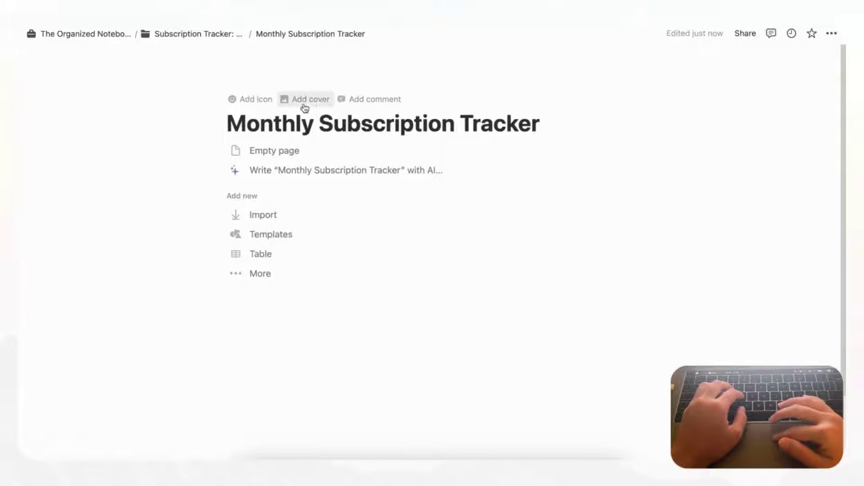
- Add a page cover from an Unsplash search for "mountain range", using the photo of dark forested slopes under a pink sky
click(312, 102)
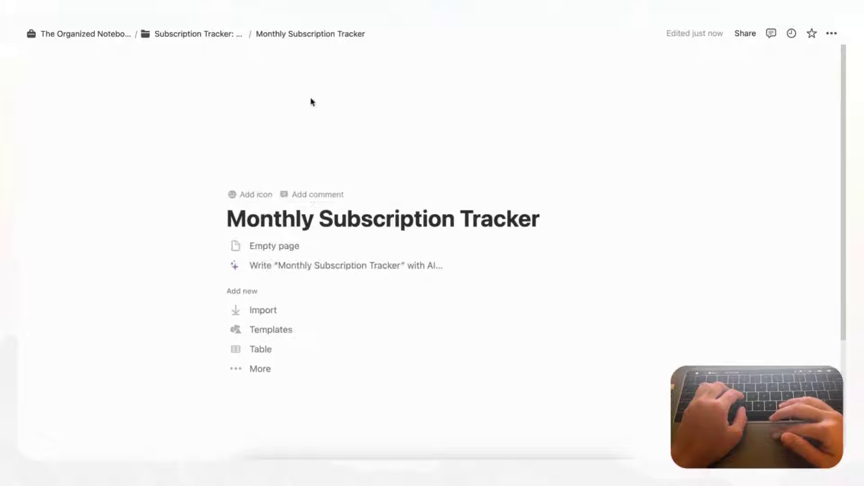
click(557, 167)
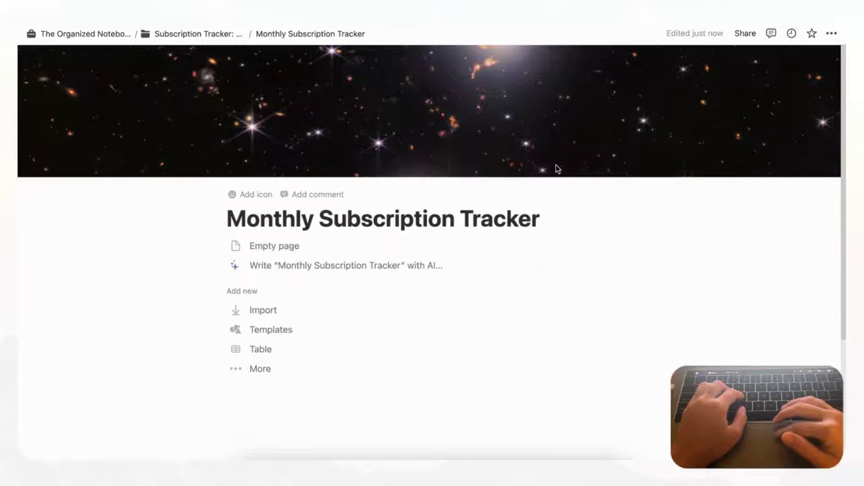
click(543, 191)
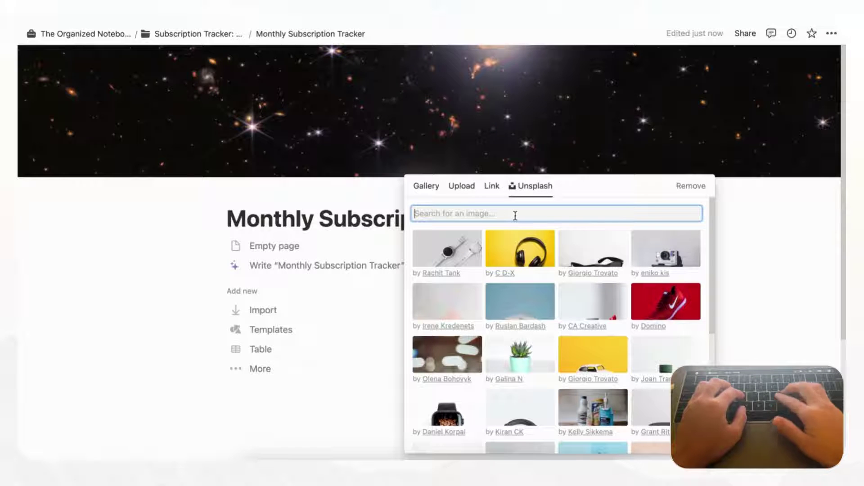
text(m)
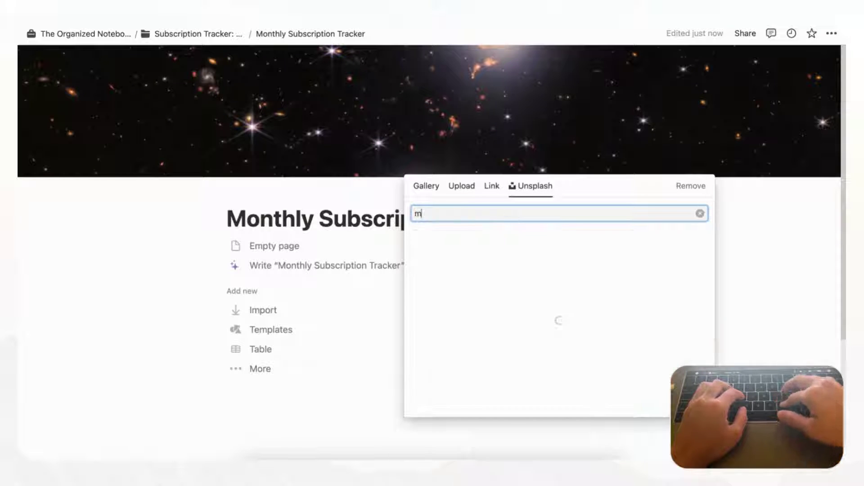
text(ountain range)
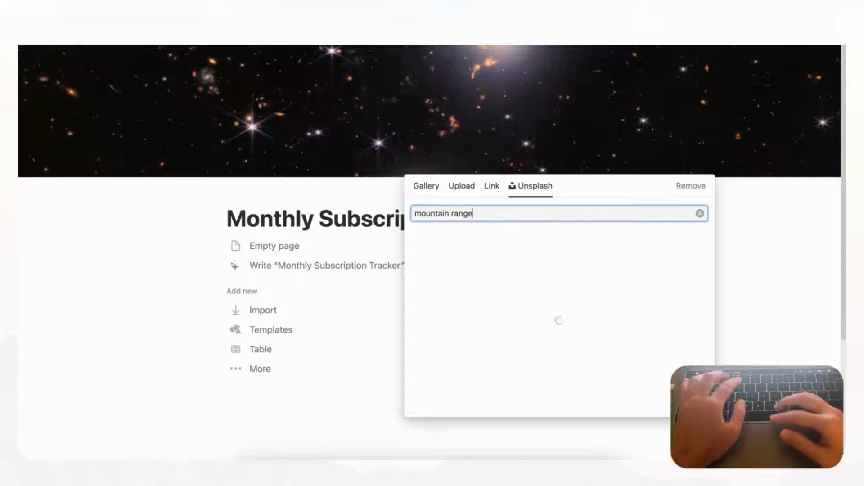
scroll(586, 316, down, 10)
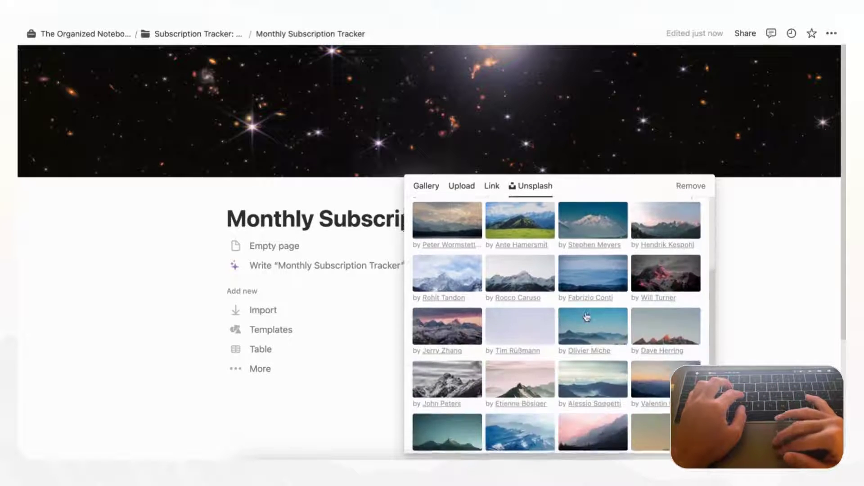
click(610, 360)
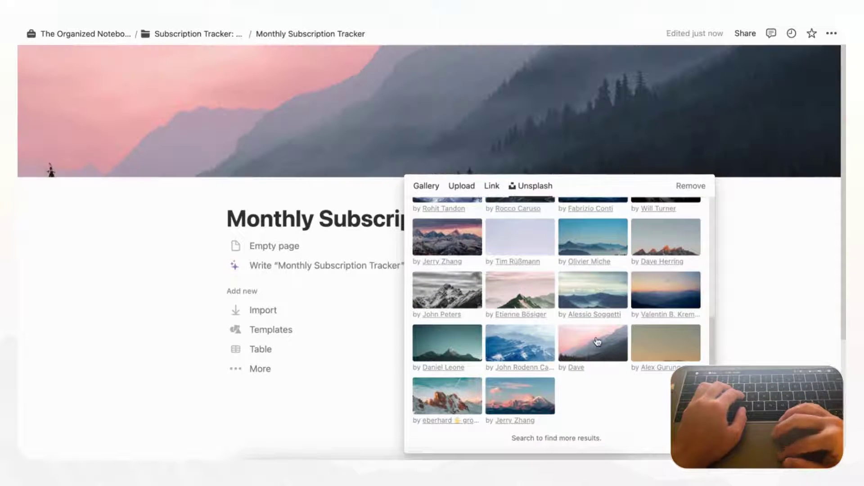
- Reposition the cover image downward to show more pink sky above the mountain ridges, and save its position
click(601, 112)
click(615, 164)
drag(585, 107, 583, 268)
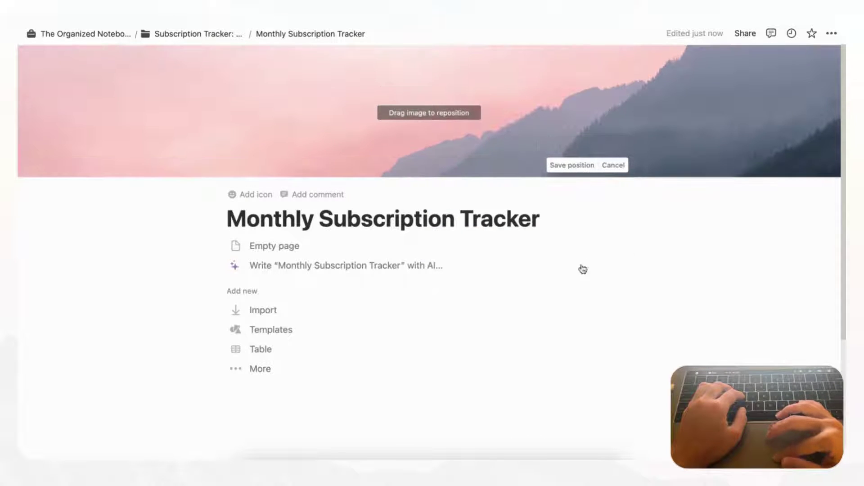
click(570, 167)
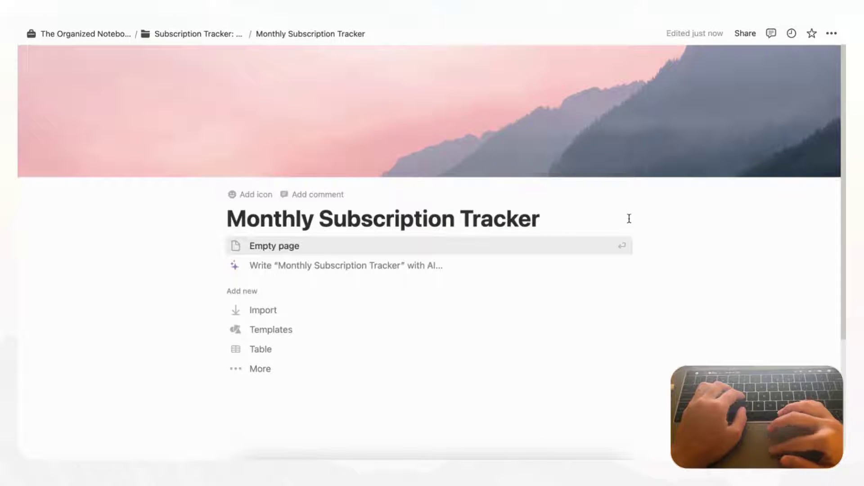
- Turn on small text and full width for the page
click(831, 35)
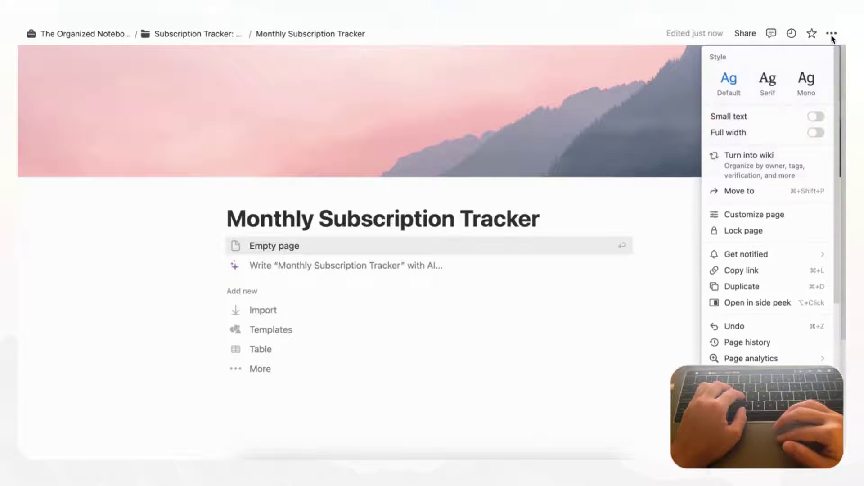
click(815, 119)
click(815, 133)
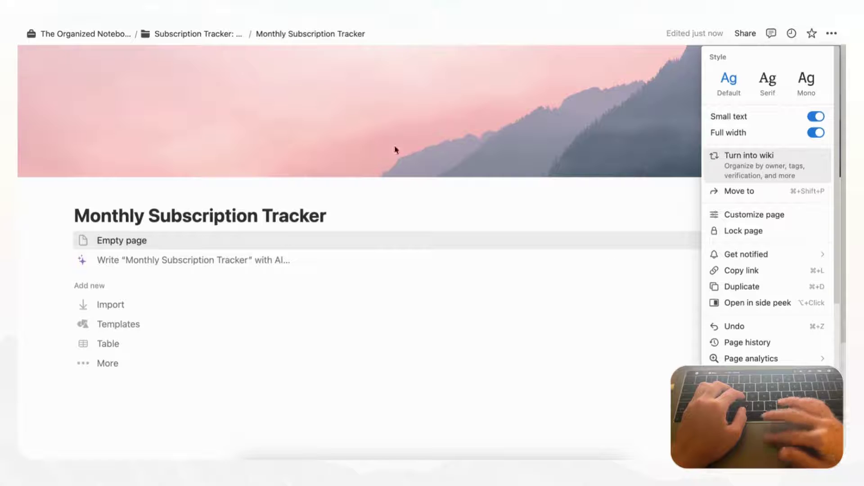
click(123, 244)
- Start from an empty page and insert a table view with a new database titled "My Subscriptions"
click(122, 241)
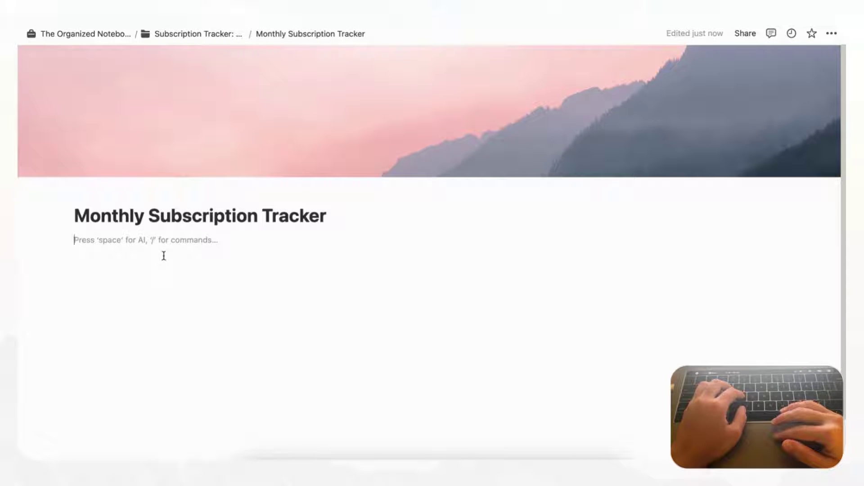
text(/table)
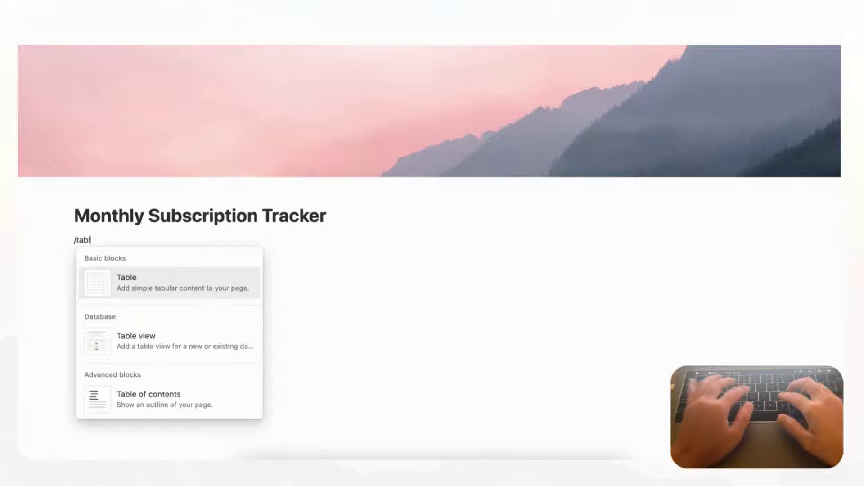
click(167, 347)
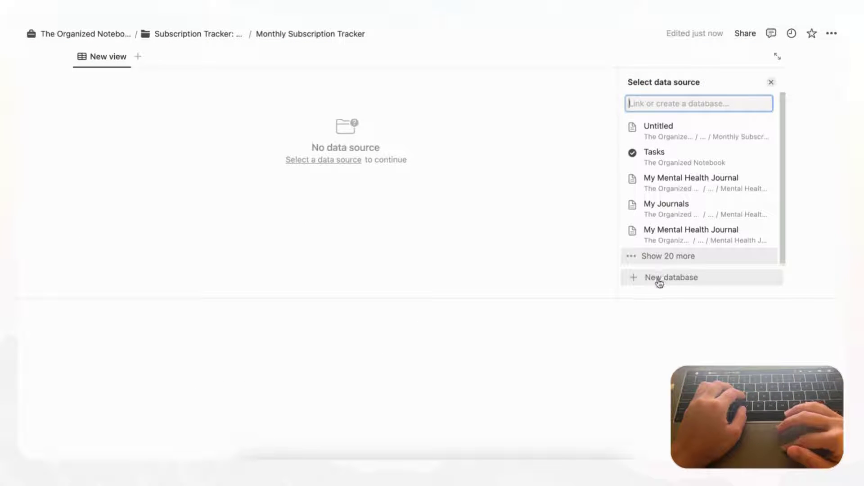
click(659, 279)
scroll(493, 195, up, 5)
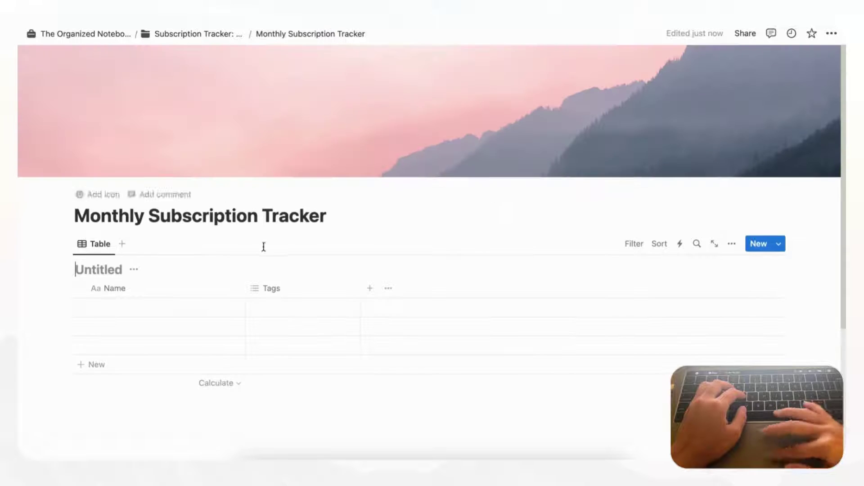
click(115, 276)
text(My Subscriptions)
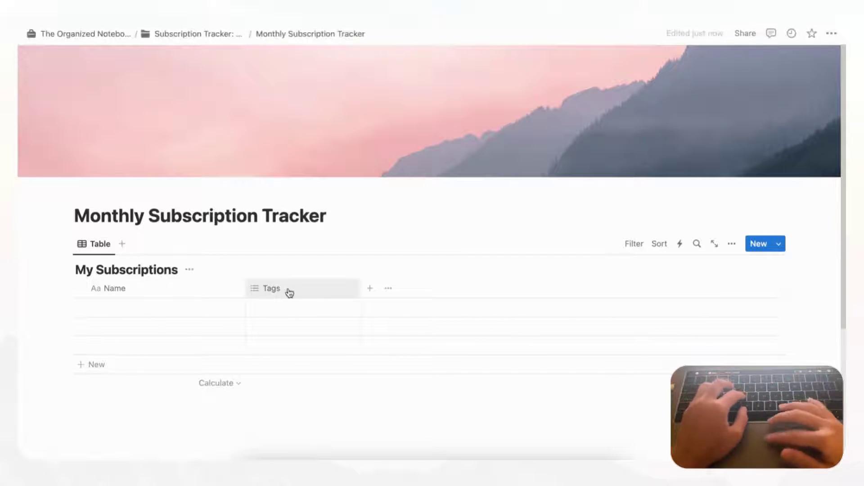
- Hide the database title in the table view's layout options
click(732, 245)
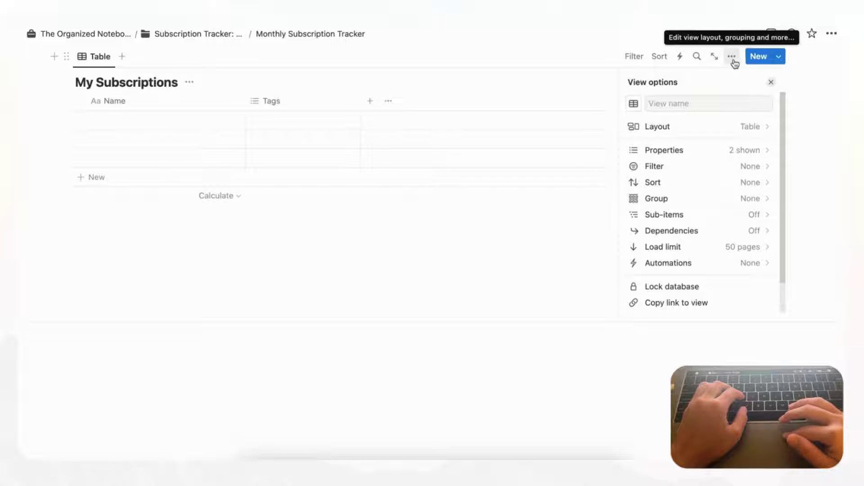
click(708, 131)
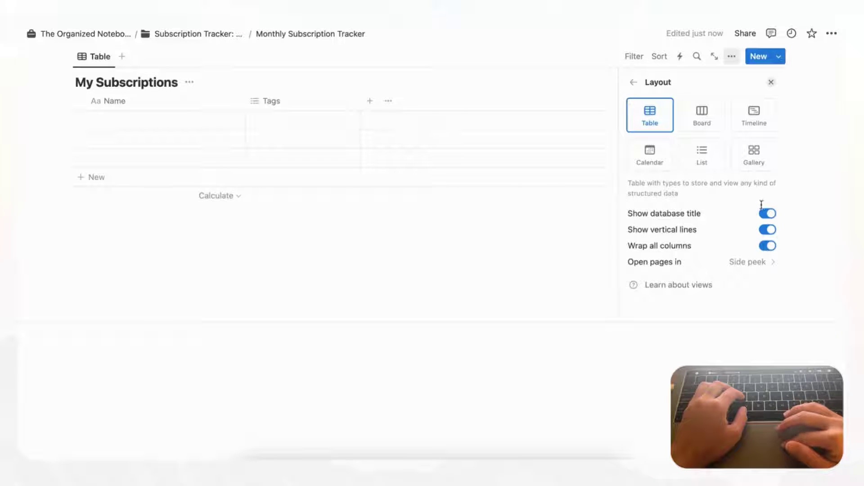
click(771, 215)
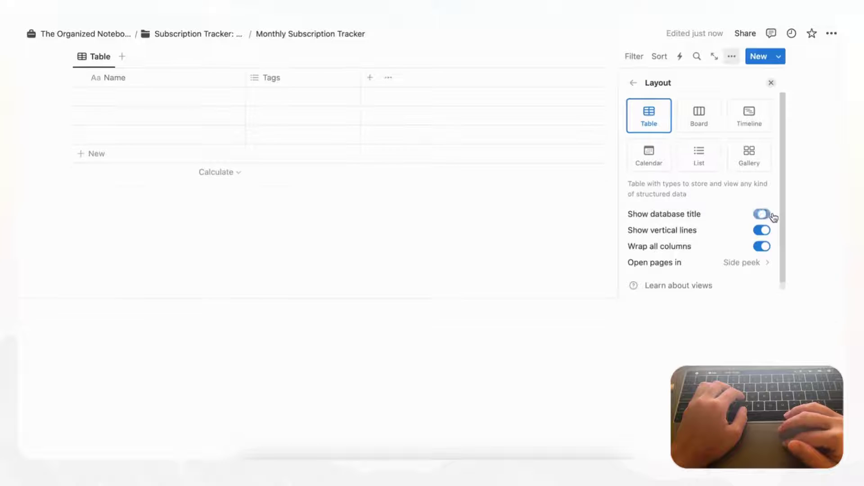
click(771, 82)
scroll(696, 122, up, 5)
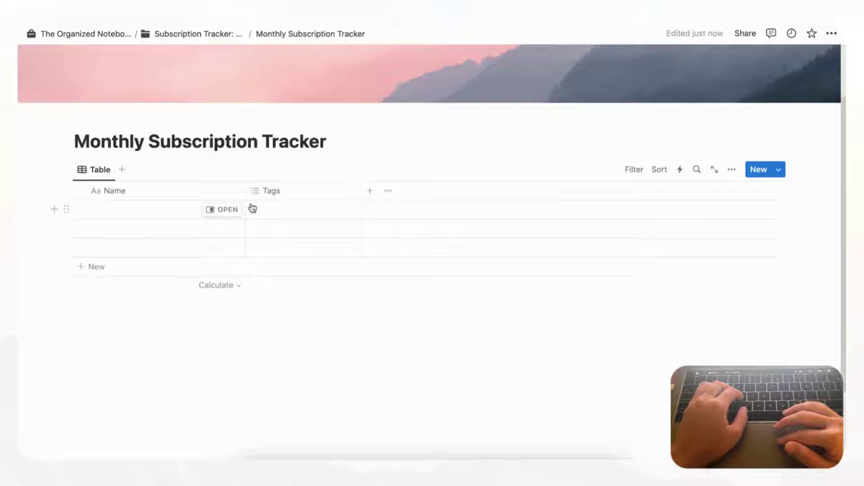
- Enter Netflix as the first row's name and assign it a new tag, Movies/TV
click(161, 216)
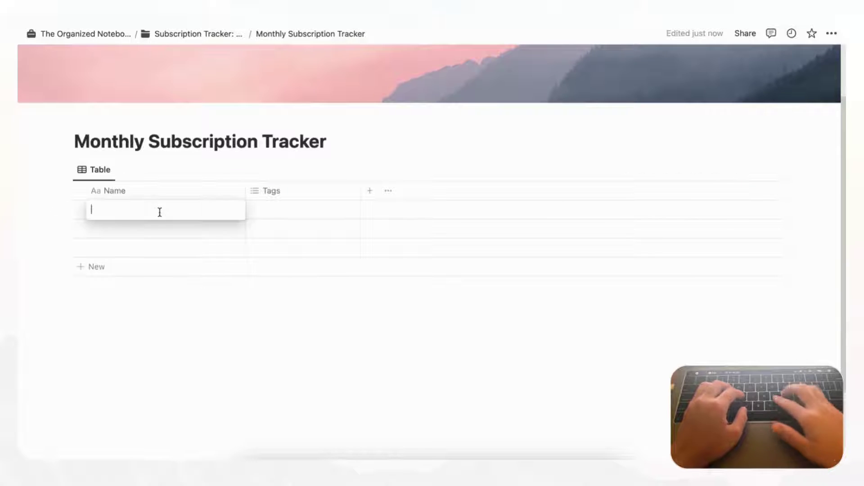
text(Netflix)
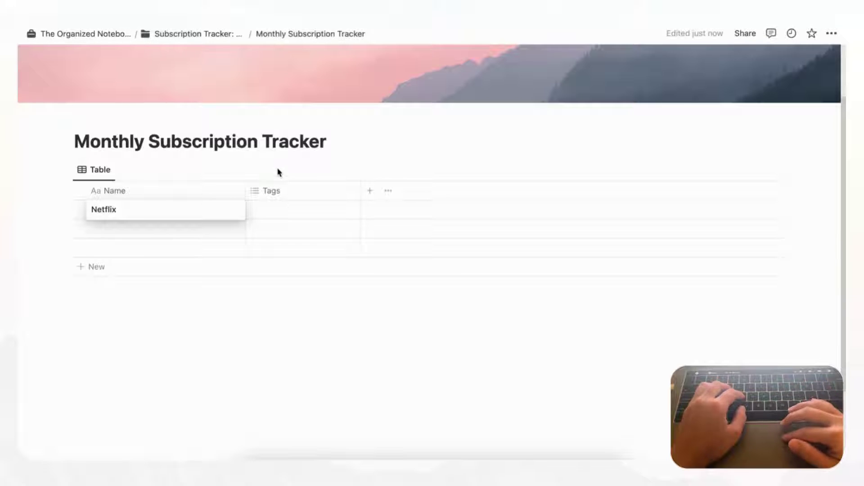
key(Return)
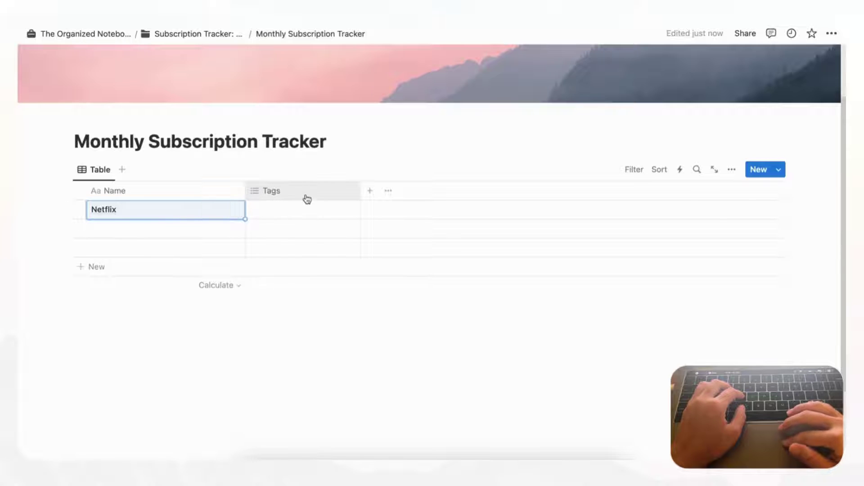
click(296, 216)
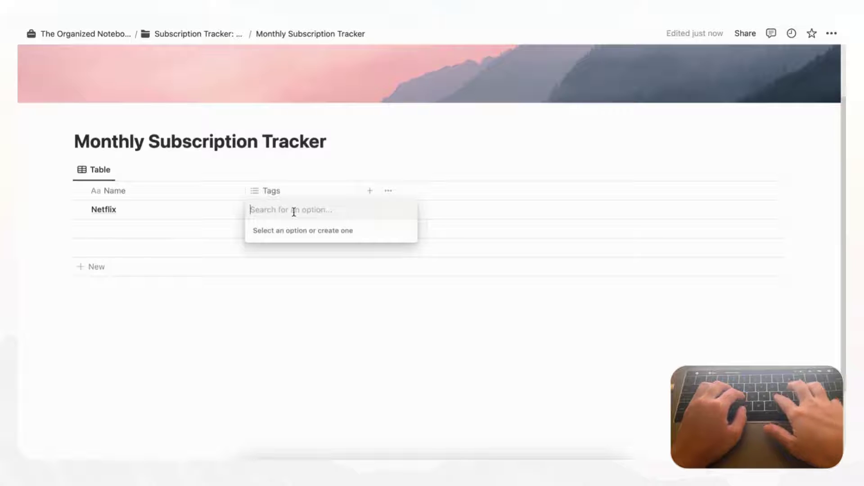
text(Movies)
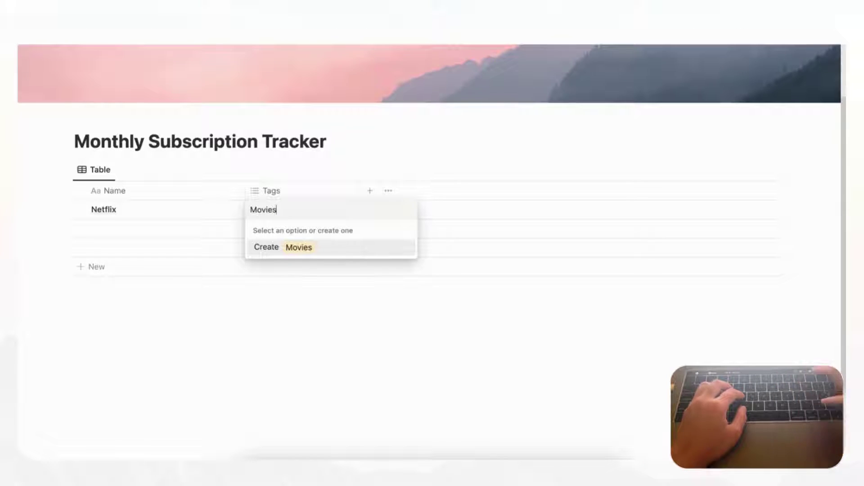
text(/TV)
key(Return)
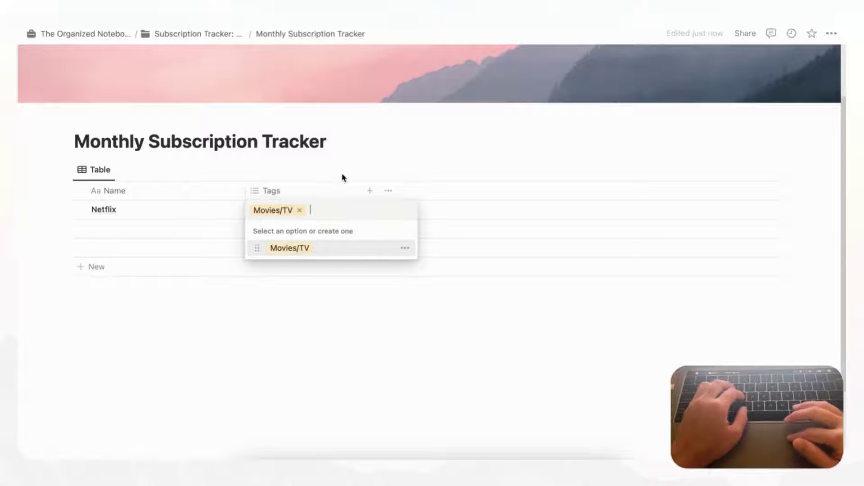
key(Escape)
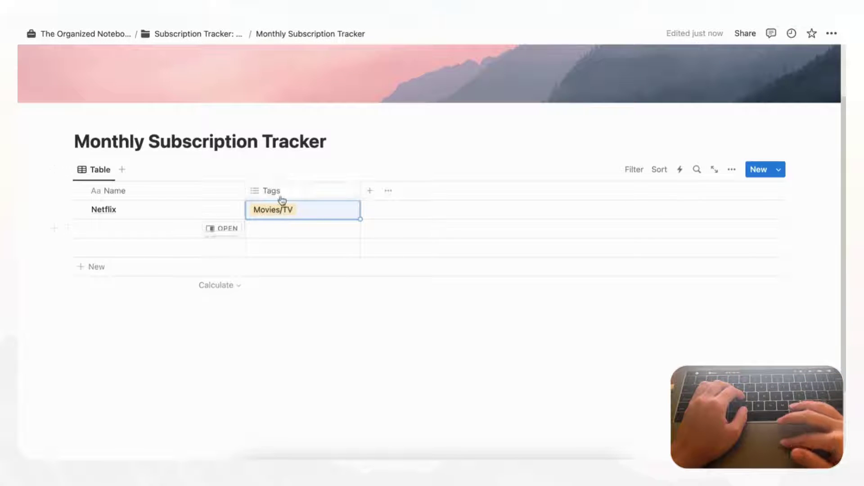
- Add a Date property named "Start Date" to the subscriptions table
click(370, 191)
text(date)
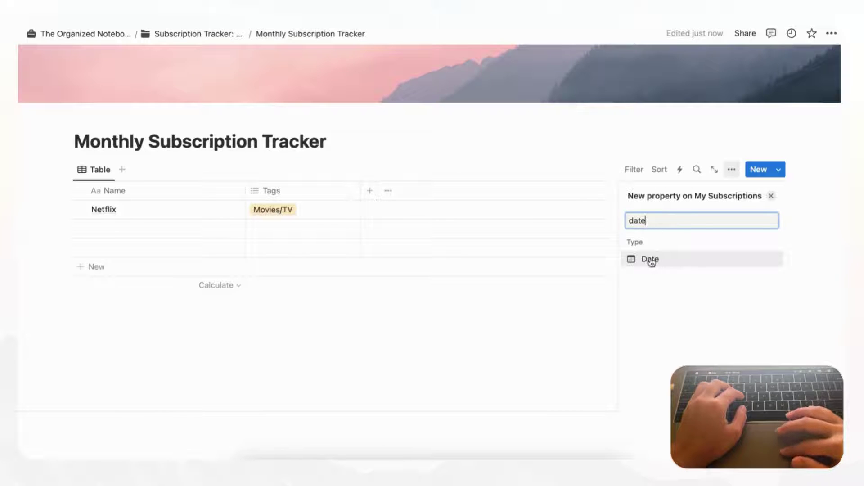
click(664, 265)
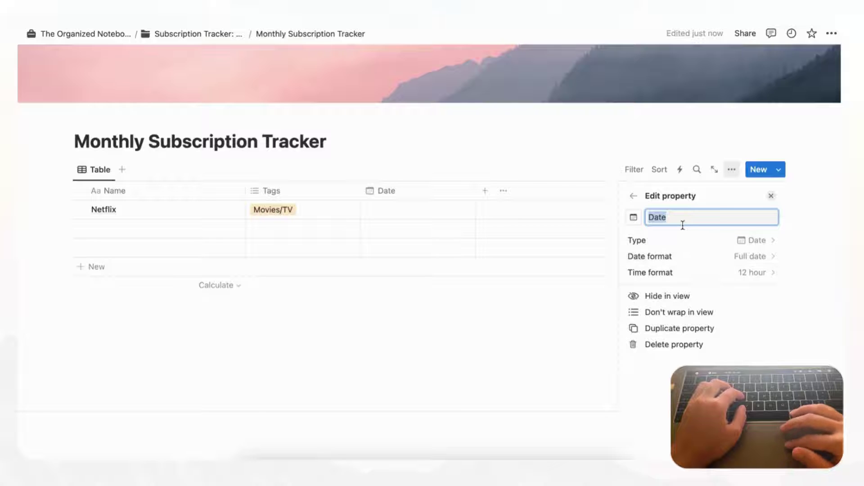
text(Start Date)
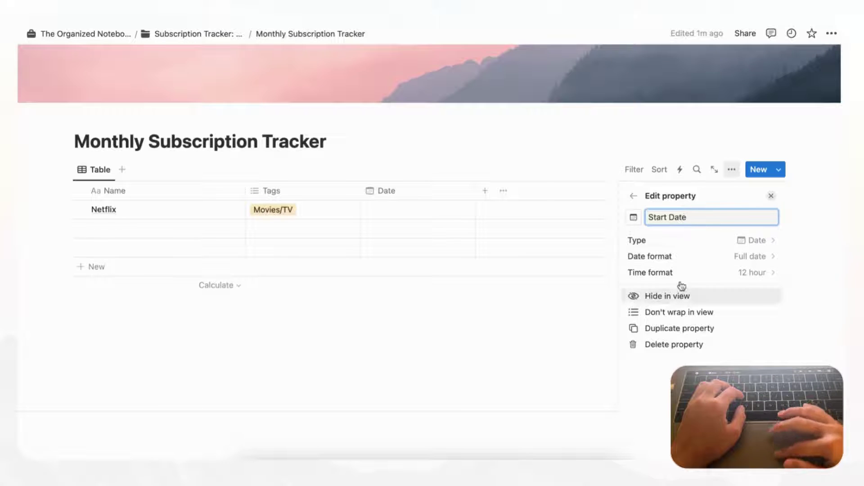
click(772, 197)
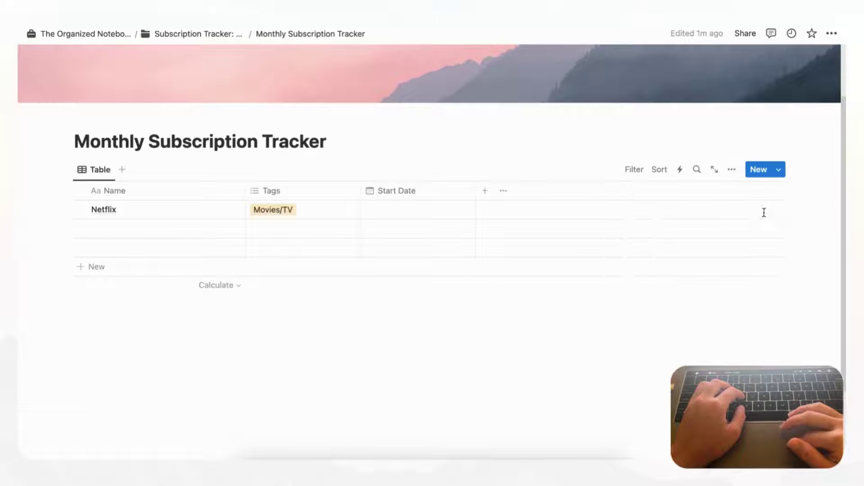
- Add a Text property named "Note" to the subscriptions table
click(486, 194)
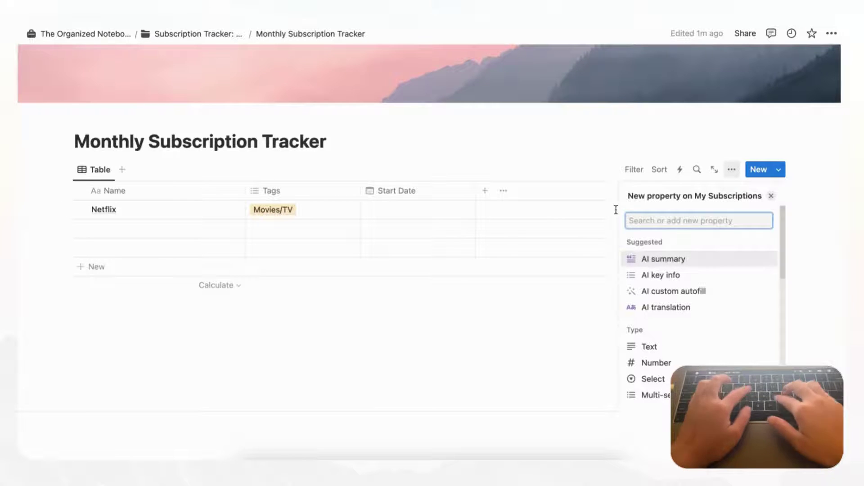
text(tex)
click(651, 258)
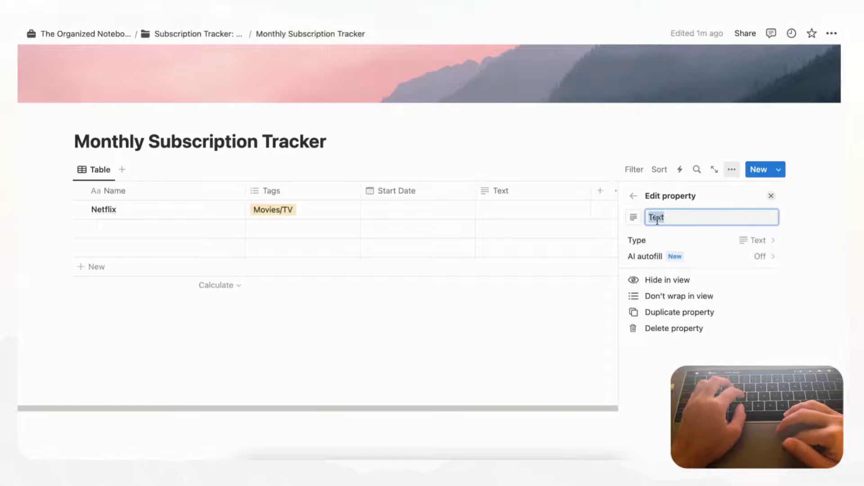
text(Note)
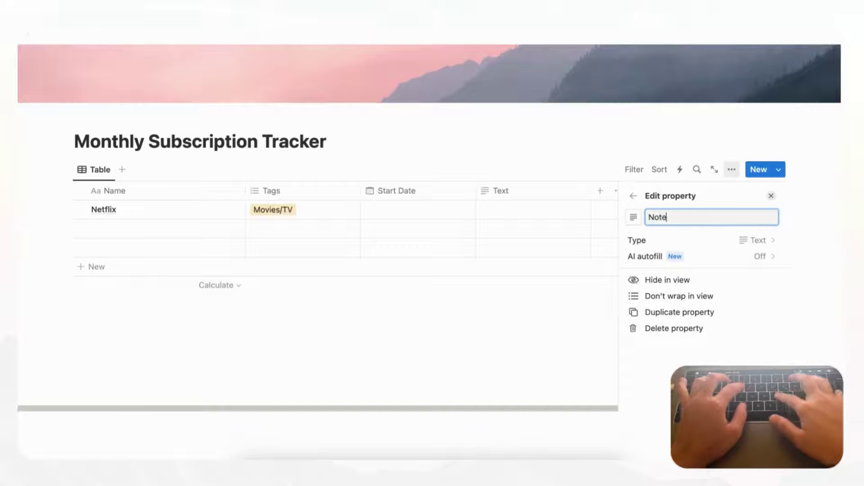
key(Return)
click(772, 196)
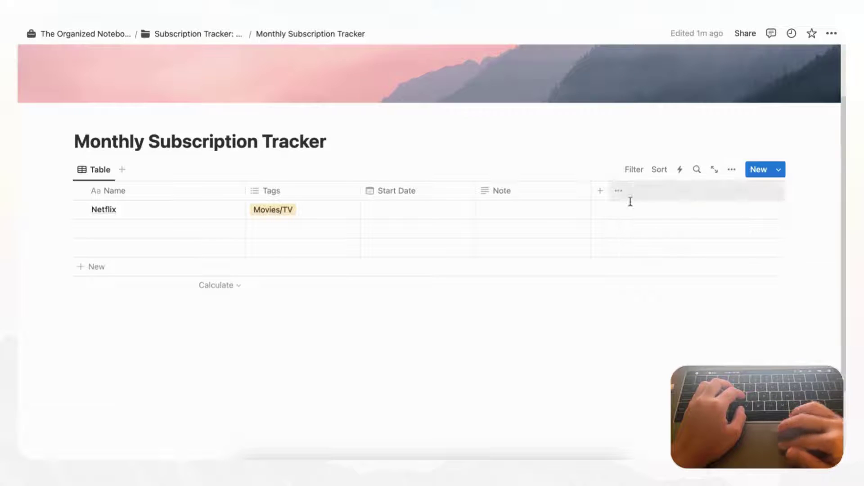
- Add a URL property with its default name and reorder the columns so Note comes after URL
click(600, 191)
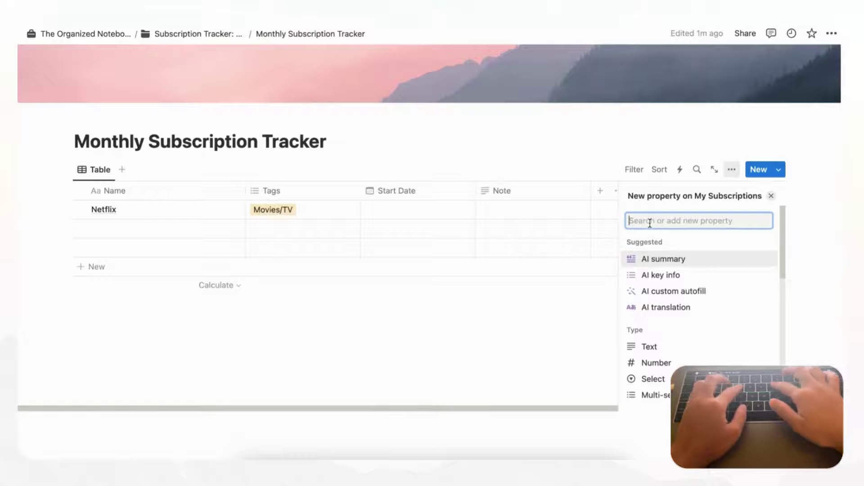
text(url)
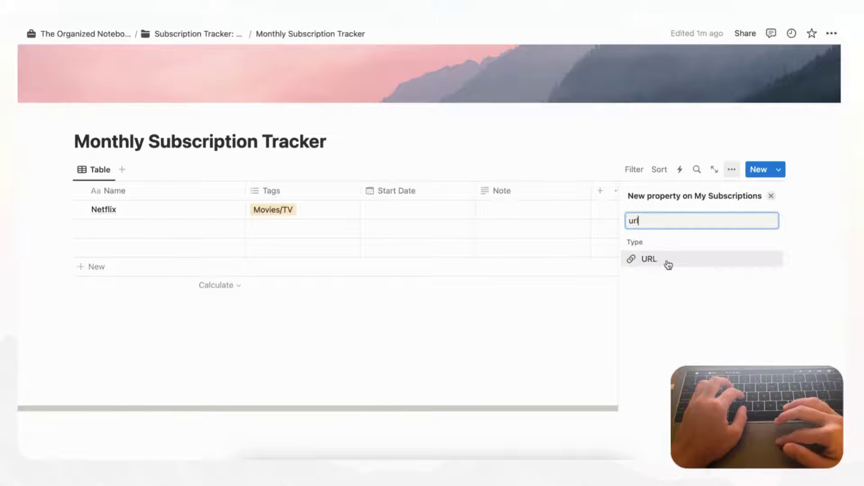
click(669, 263)
click(771, 196)
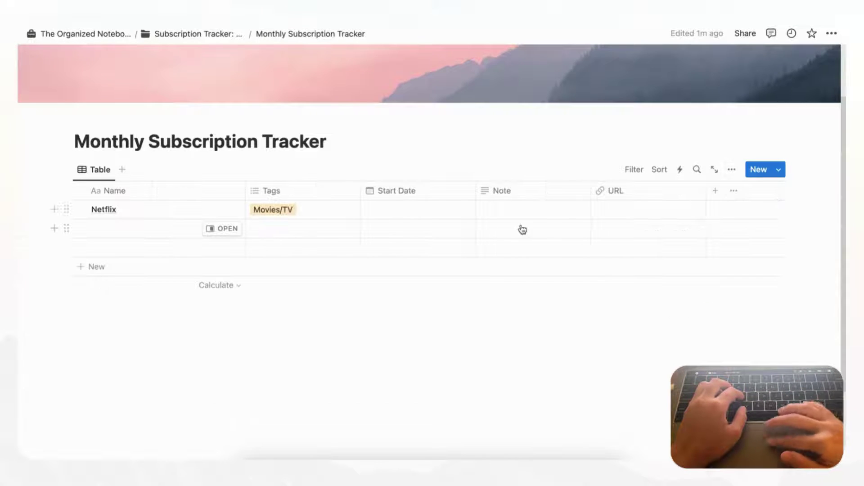
drag(507, 194, 623, 198)
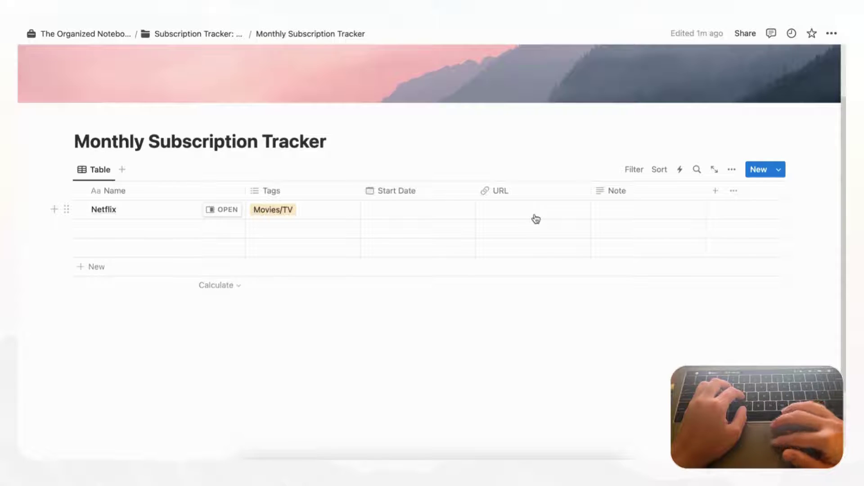
- Add a Checkbox property named "Paid?" to the subscriptions table
click(715, 190)
text(chec)
click(669, 258)
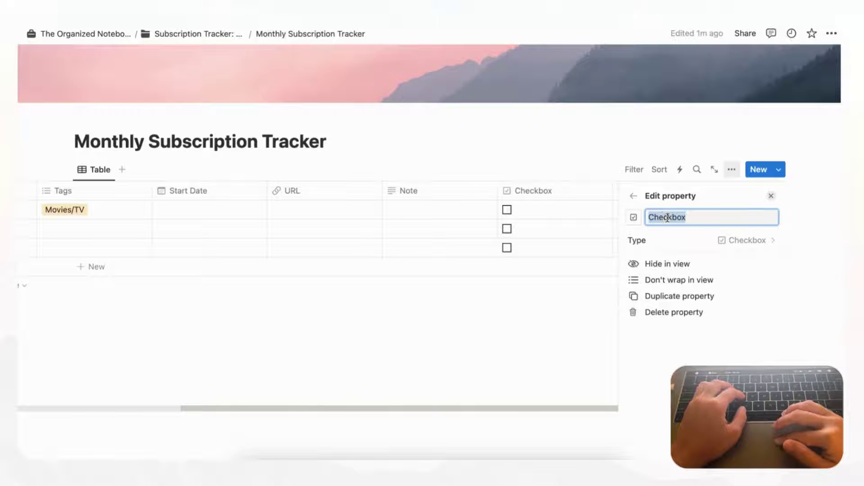
text(Paid)
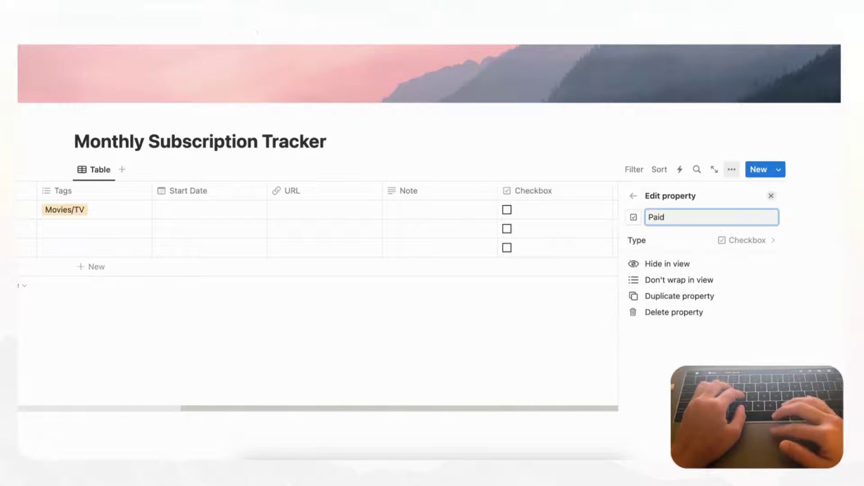
text(?)
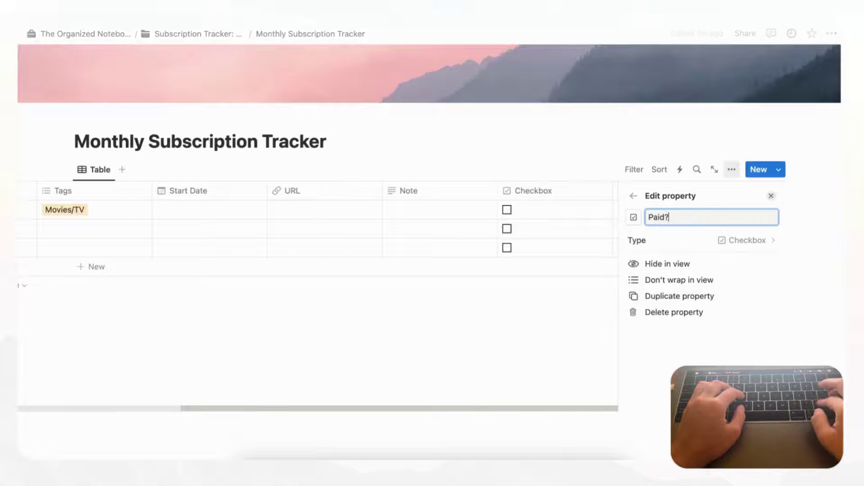
click(771, 198)
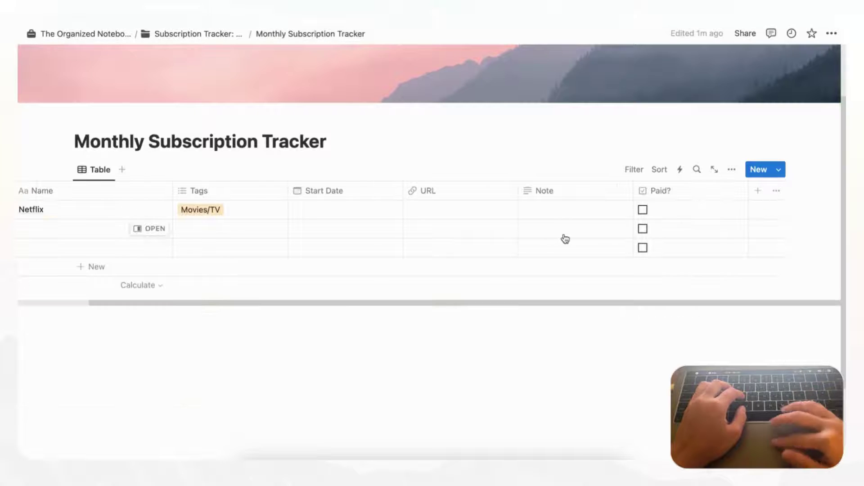
- Add a Number property named "Price" with its number format set to US Dollar
scroll(557, 239, left, 3)
scroll(556, 239, right, 3)
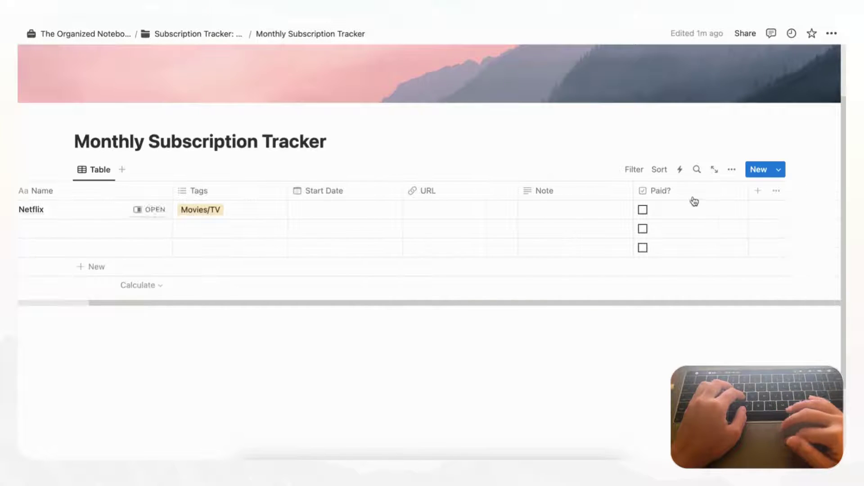
click(757, 193)
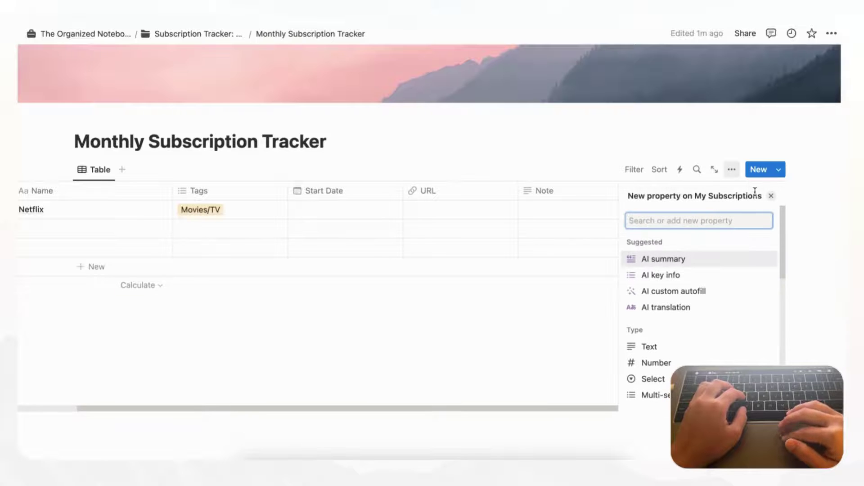
text(number)
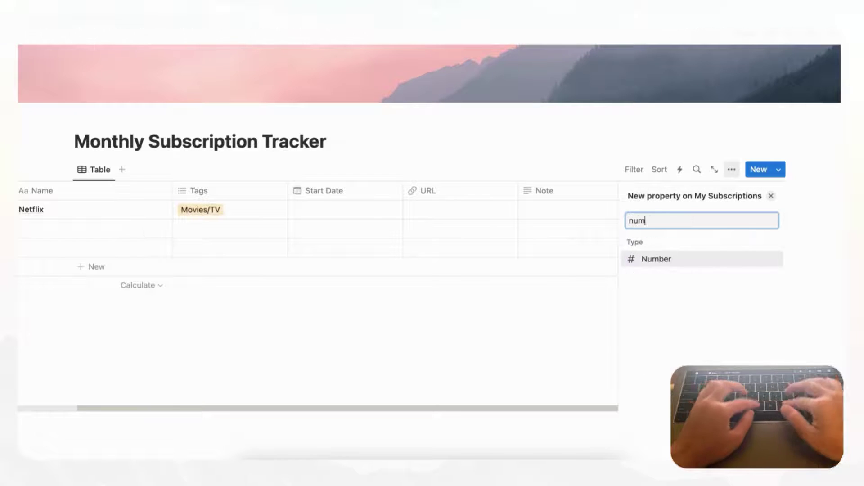
click(690, 263)
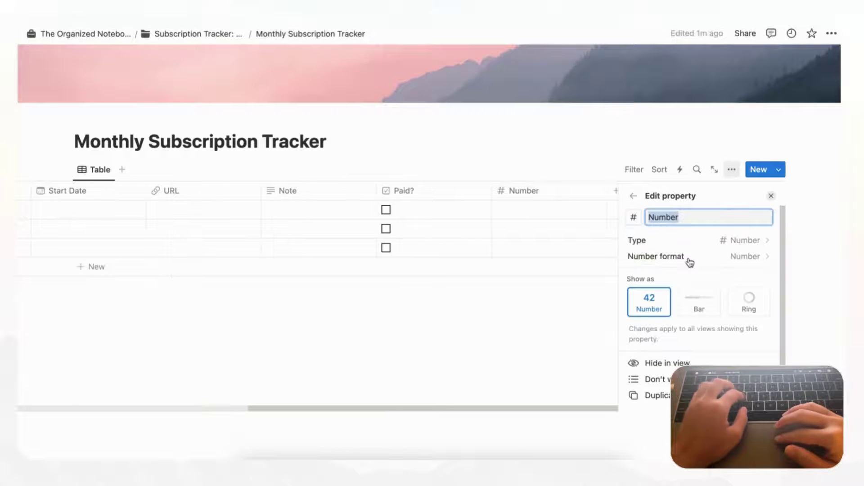
click(711, 256)
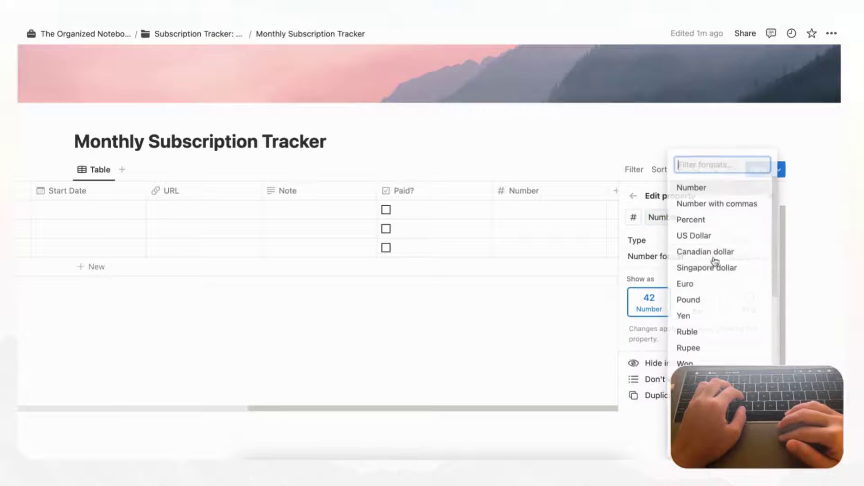
click(705, 236)
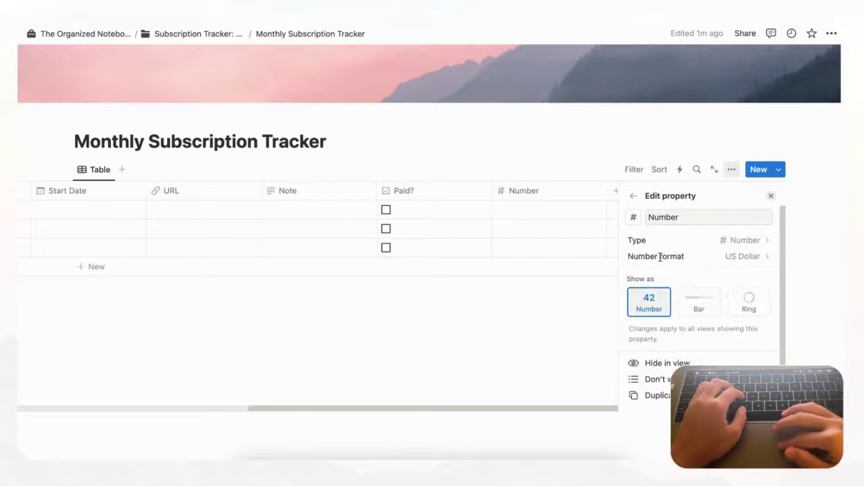
double_click(662, 218)
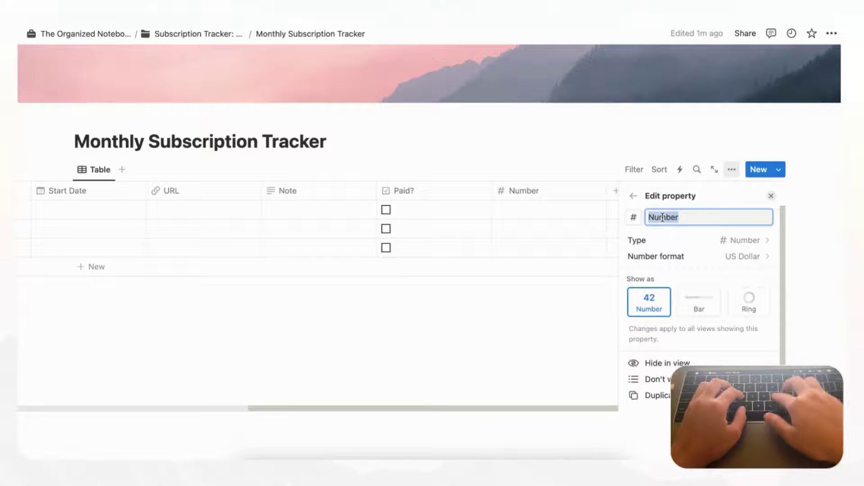
text(Price)
key(Return)
- Change the Price property's icon to the price tag found by searching for "price"
click(633, 218)
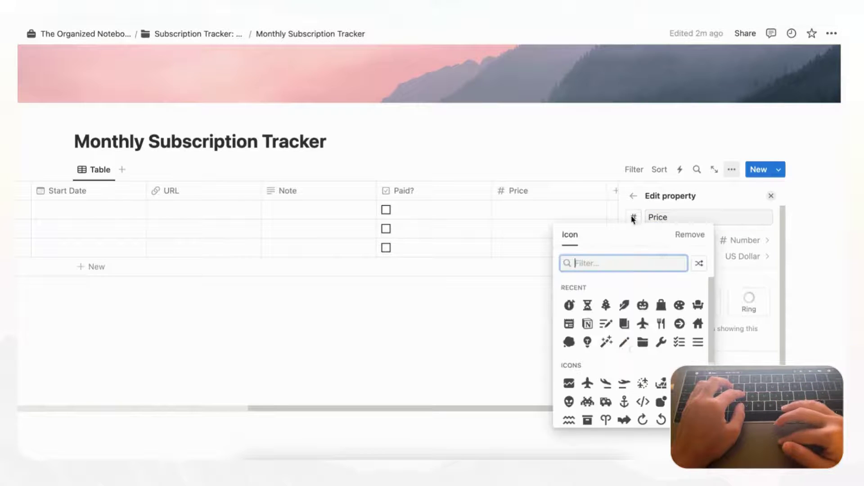
text(price)
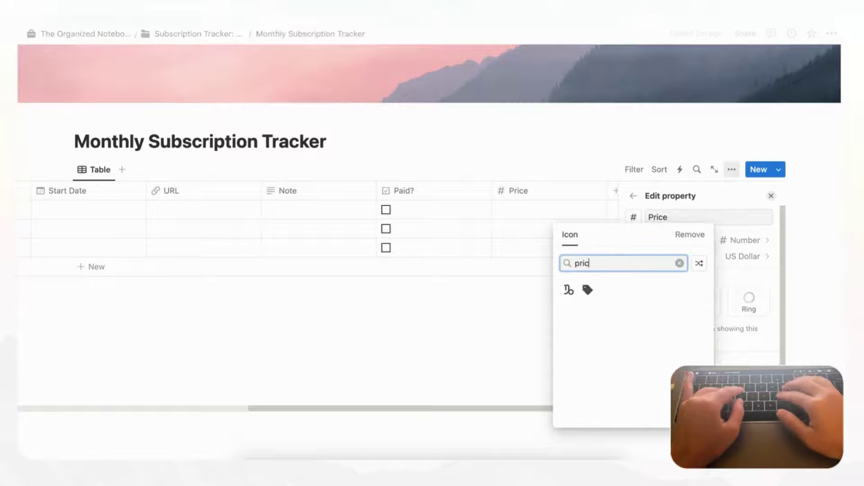
click(569, 290)
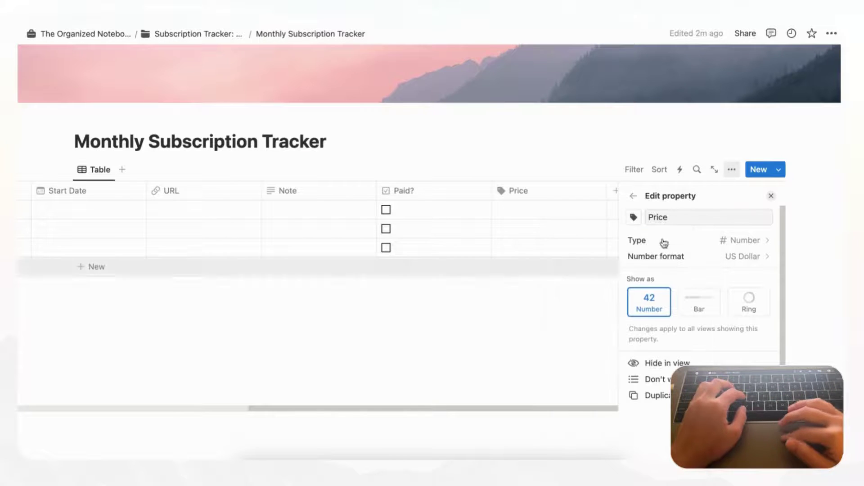
click(771, 198)
- Move the Price column between Name and Tags and make it slightly narrower
drag(669, 191, 149, 207)
scroll(149, 206, left, 6)
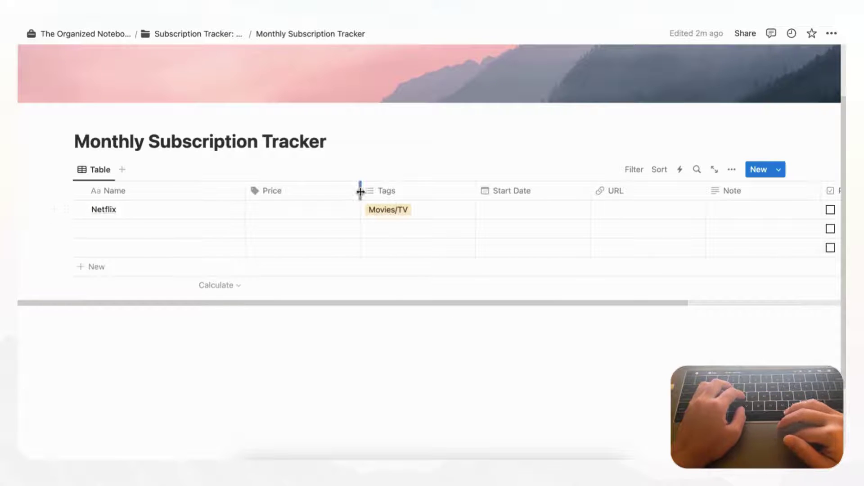
drag(359, 189, 336, 191)
- Enter 20 as the price of the Netflix subscription
click(297, 212)
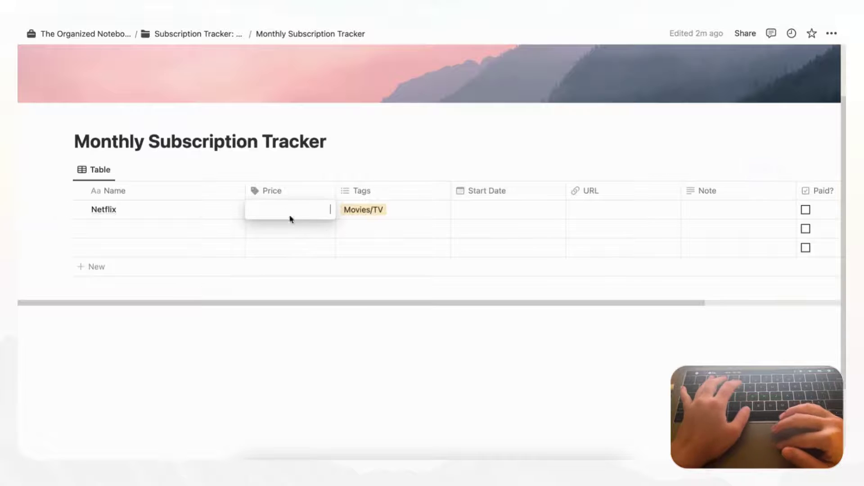
text(20)
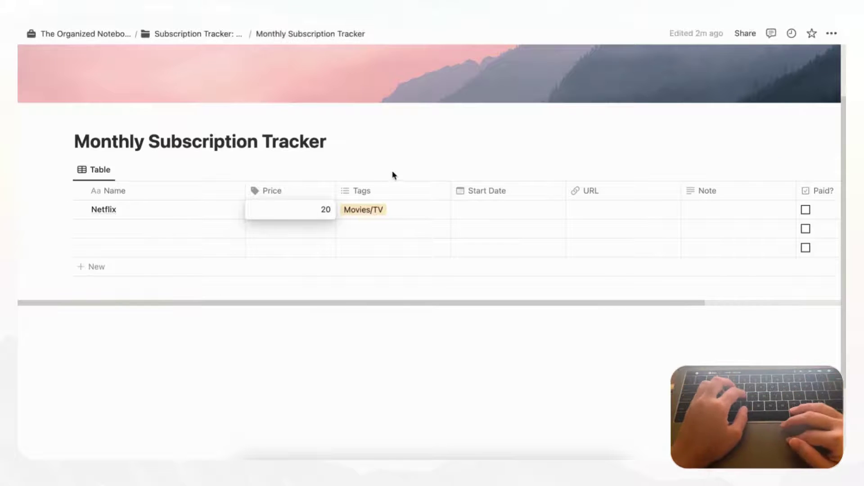
key(Return)
- Move the Paid? column directly after Price and narrow the Name column
scroll(376, 207, right, 5)
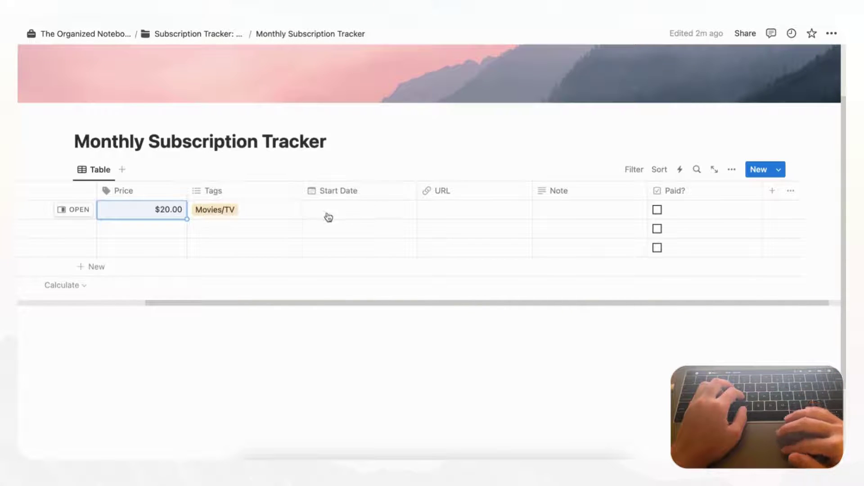
scroll(540, 201, right, 1)
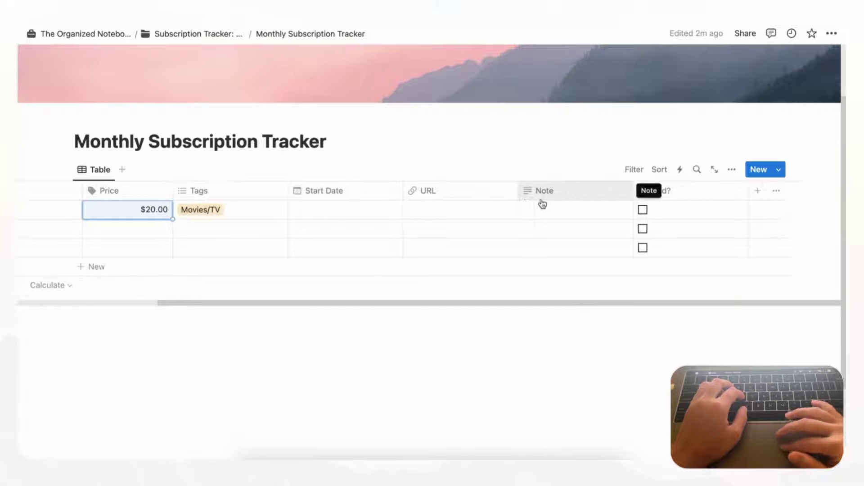
drag(659, 195, 263, 193)
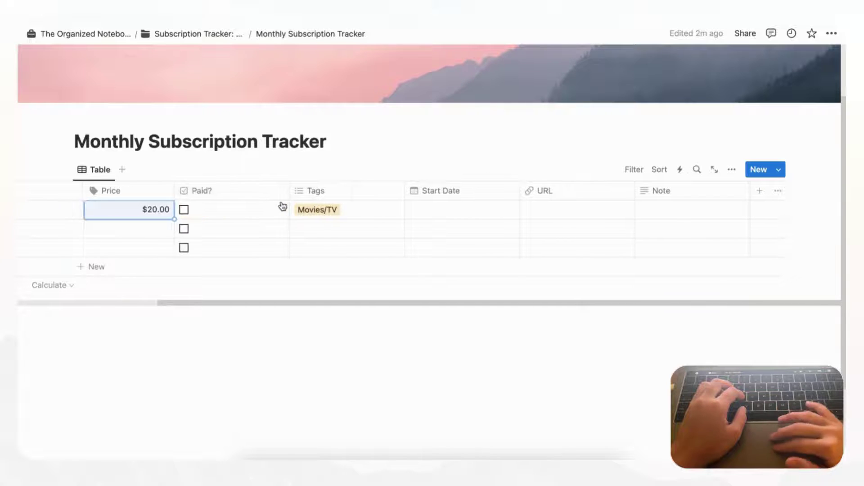
scroll(282, 206, left, 5)
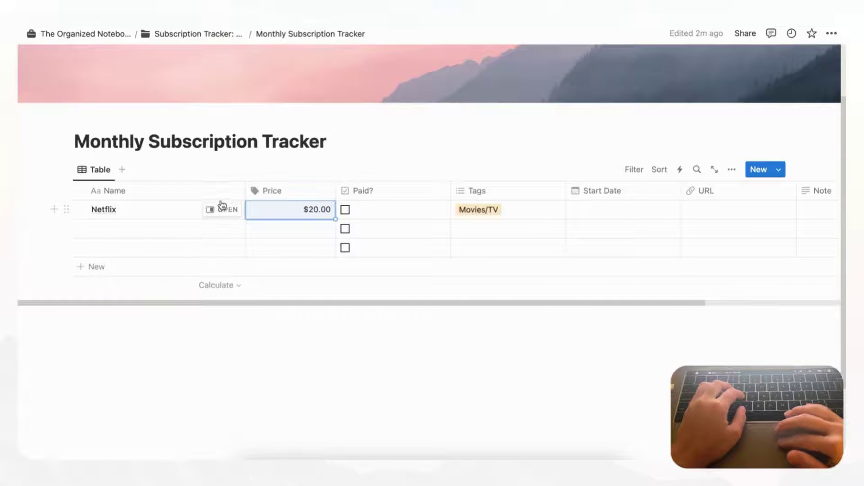
drag(244, 195, 201, 194)
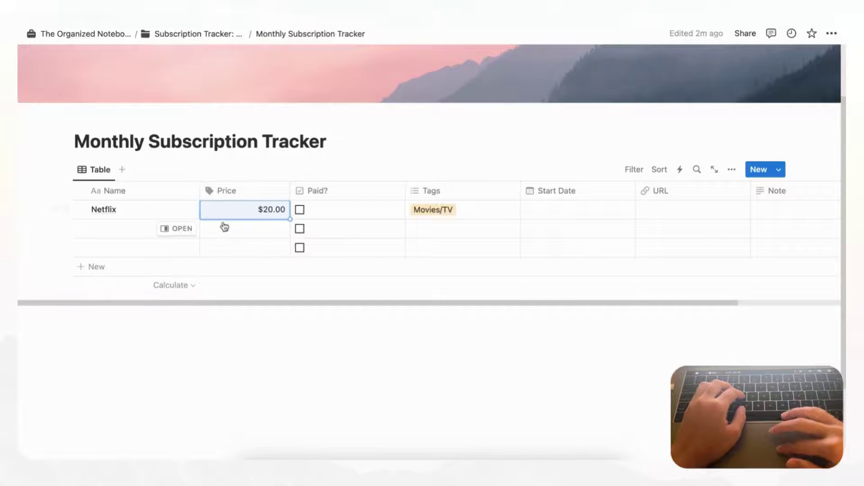
- Freeze the table's columns up to Price and check the frozen columns across the table's width
click(264, 192)
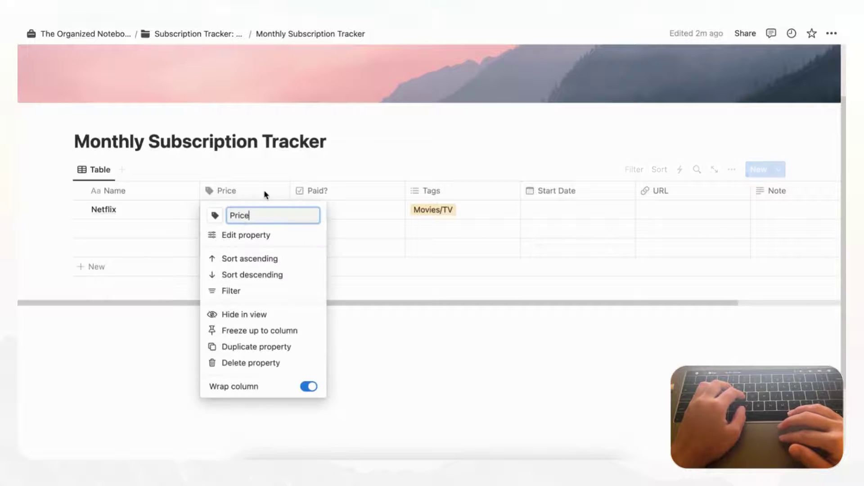
click(298, 335)
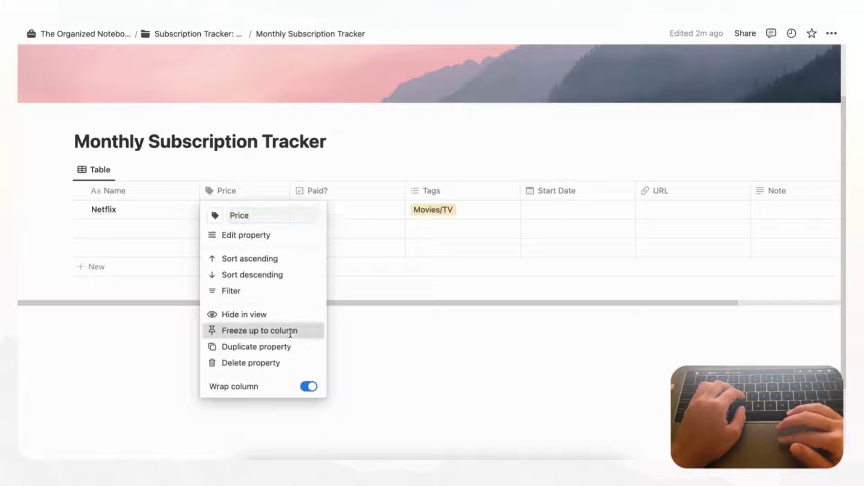
scroll(359, 227, right, 2)
scroll(359, 228, right, 3)
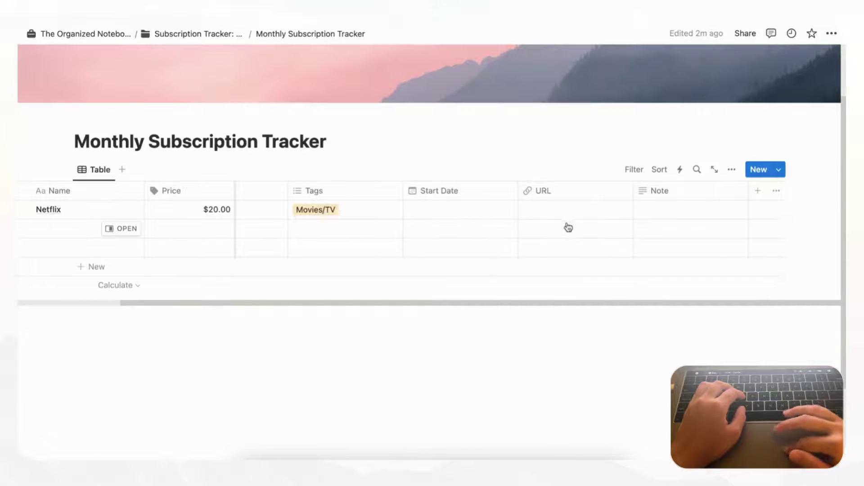
scroll(577, 230, left, 2)
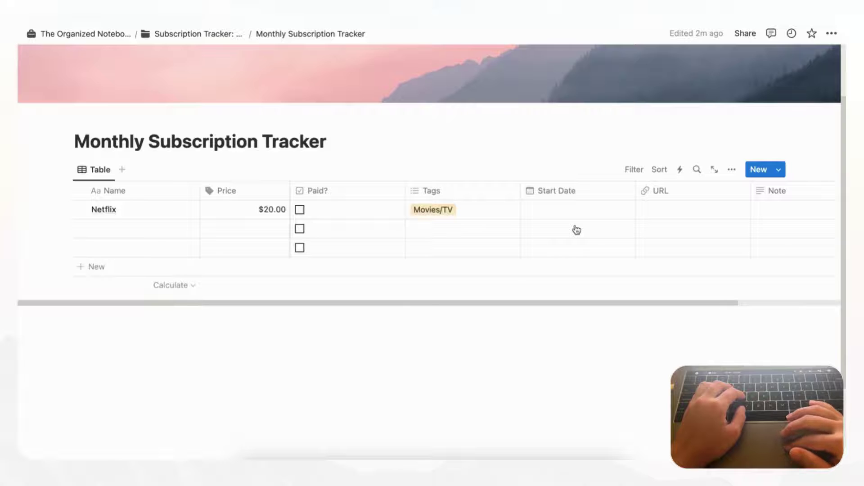
scroll(475, 229, right, 2)
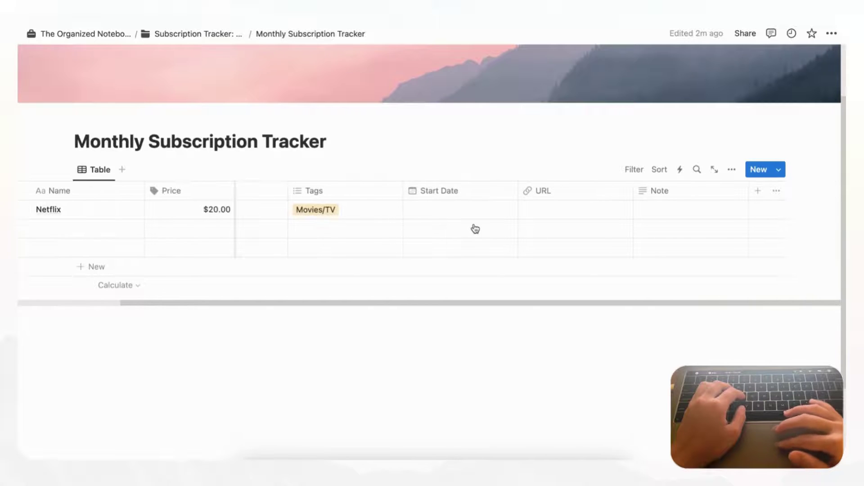
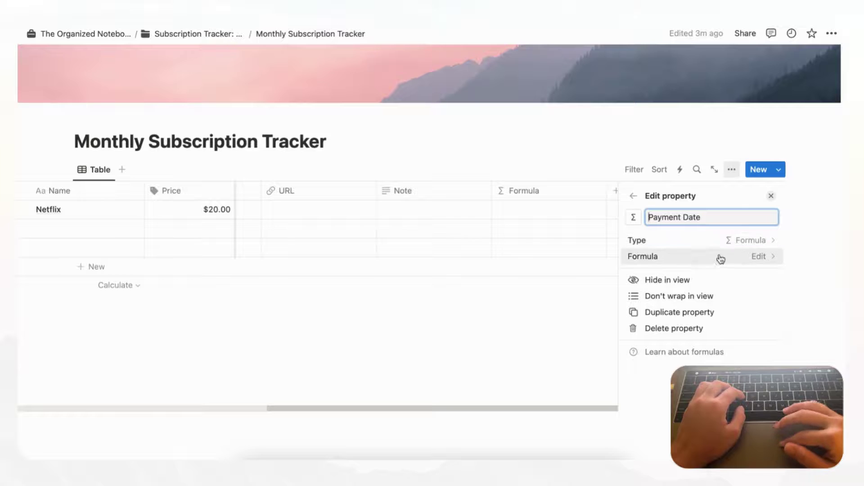
- Copy the whole dateAdd formula from the Formula page and paste it into the formula of the Payment Date property
click(693, 261)
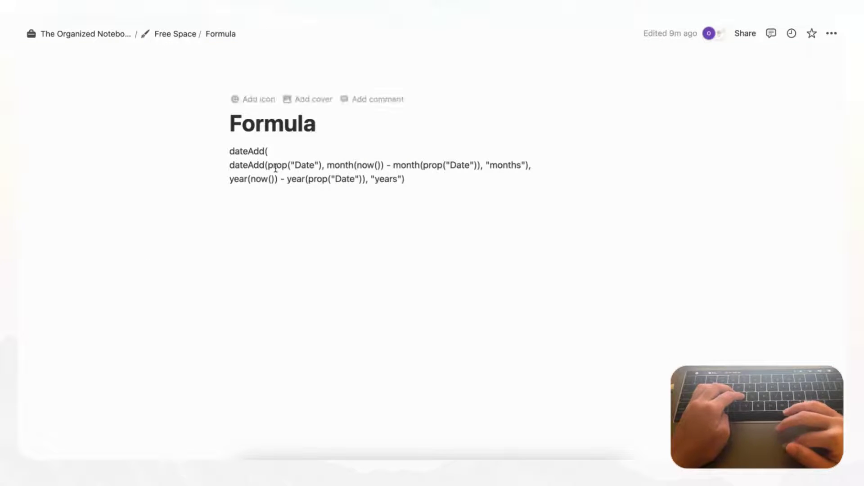
drag(408, 179, 231, 154)
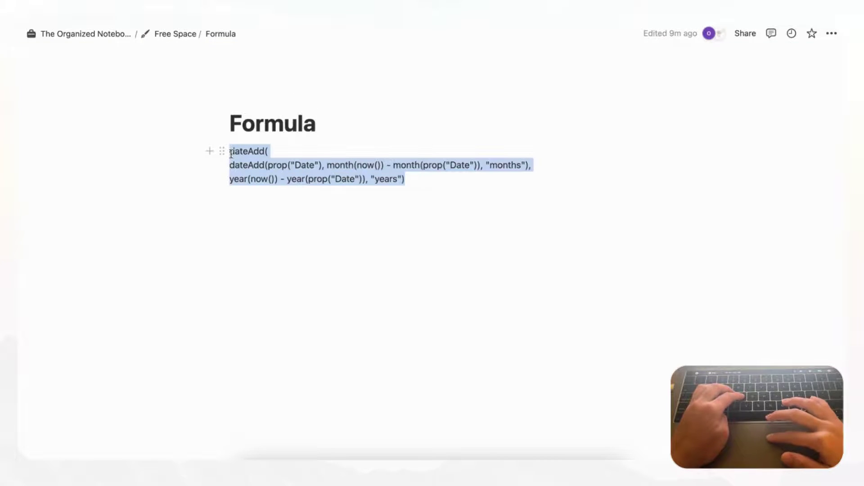
key(super+c)
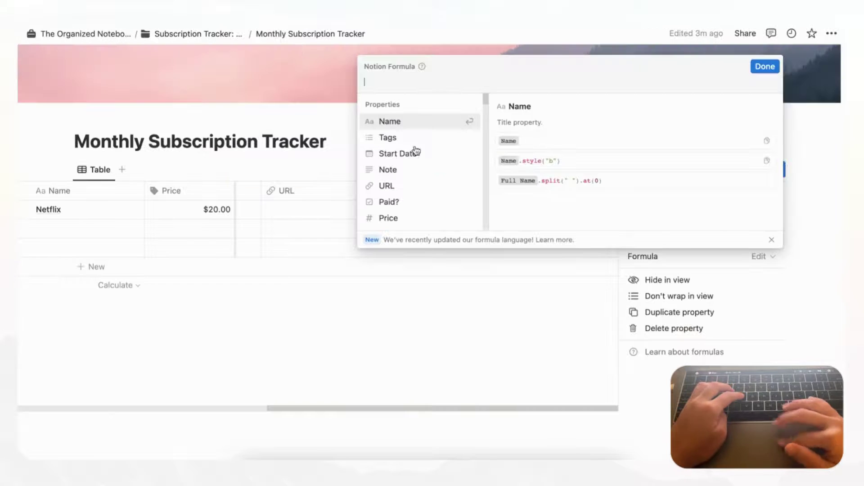
key(super+v)
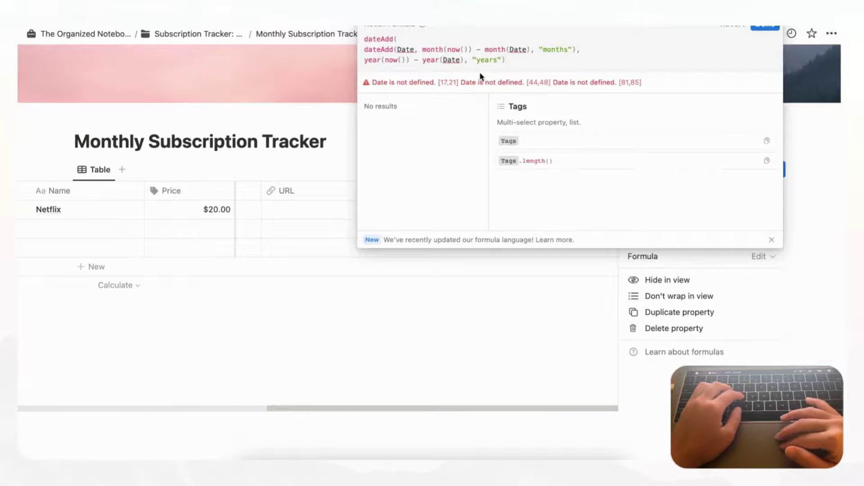
- Replace the first Date reference, inside the inner dateAdd, with the Start Date property
click(414, 51)
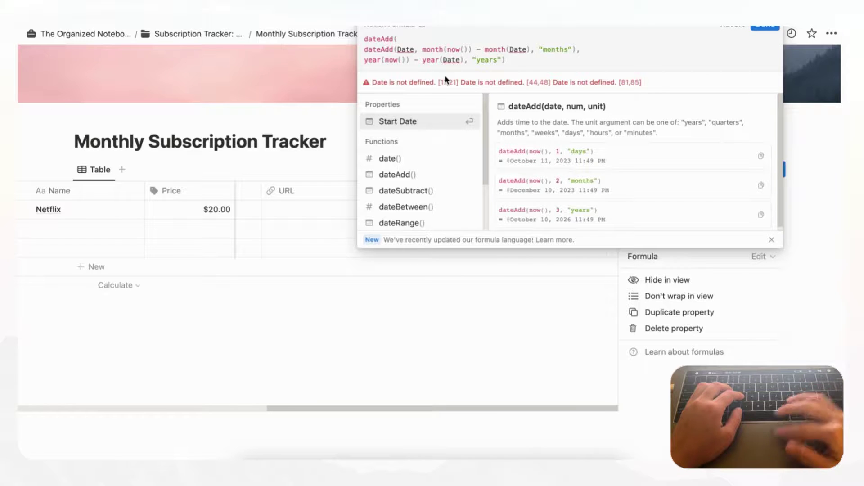
key(BackSpace)
key(BackSpace)
key(BackSpace)
key(BackSpace)
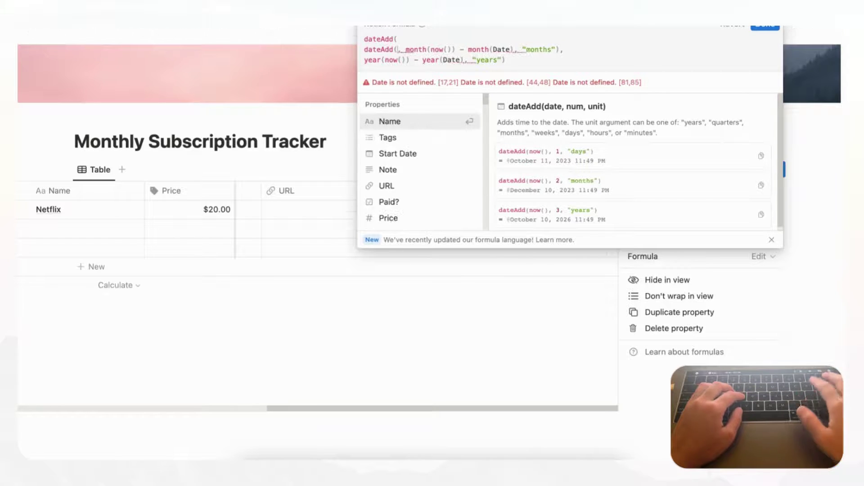
text(Date)
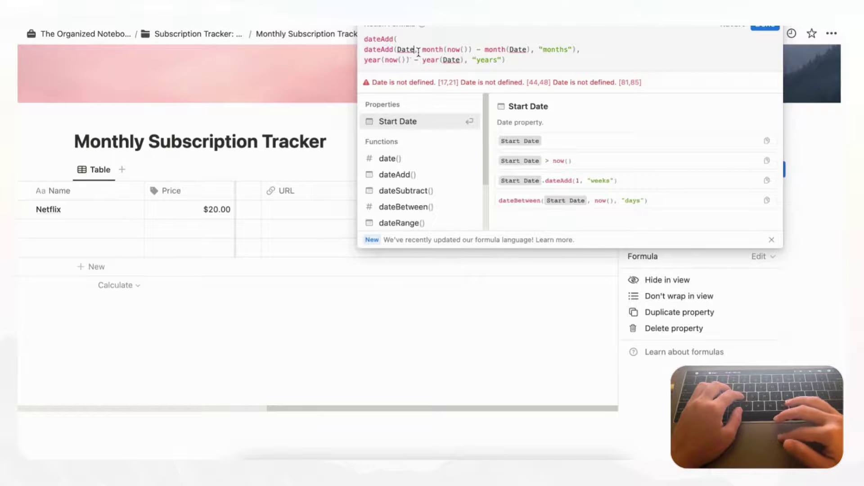
click(407, 121)
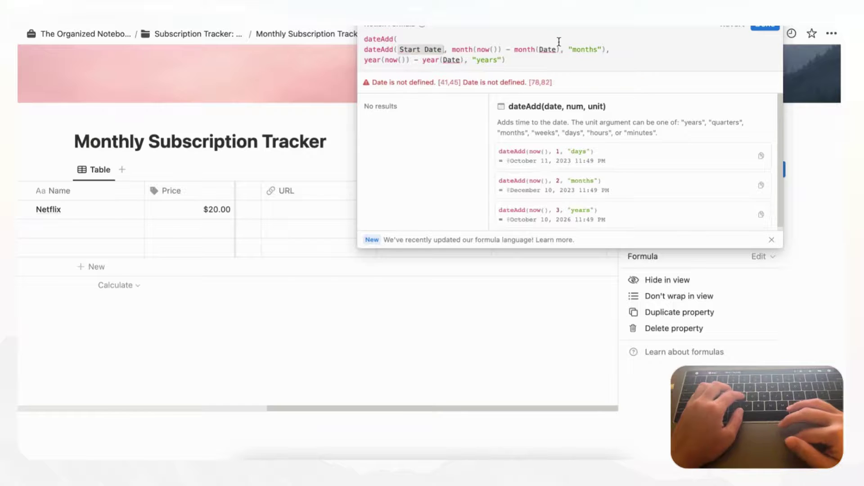
- Replace the Date references inside month() and year() with the Start Date property and save the Payment Date formula
key(BackSpace)
text(star)
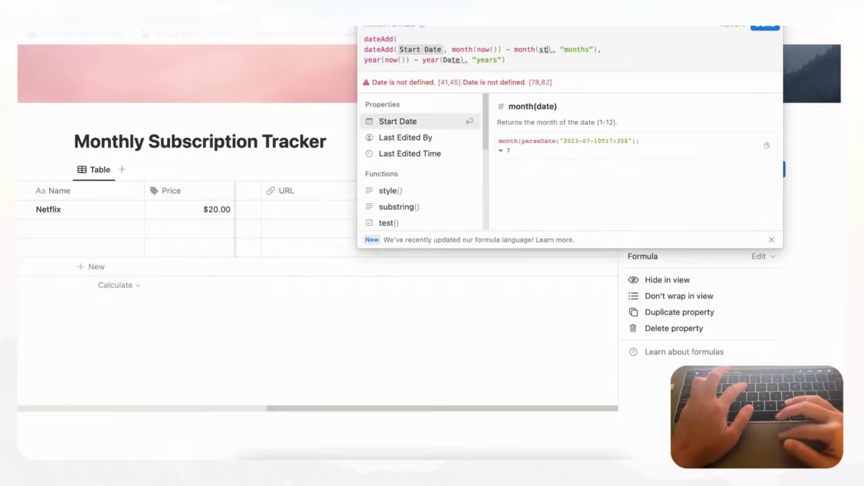
click(413, 128)
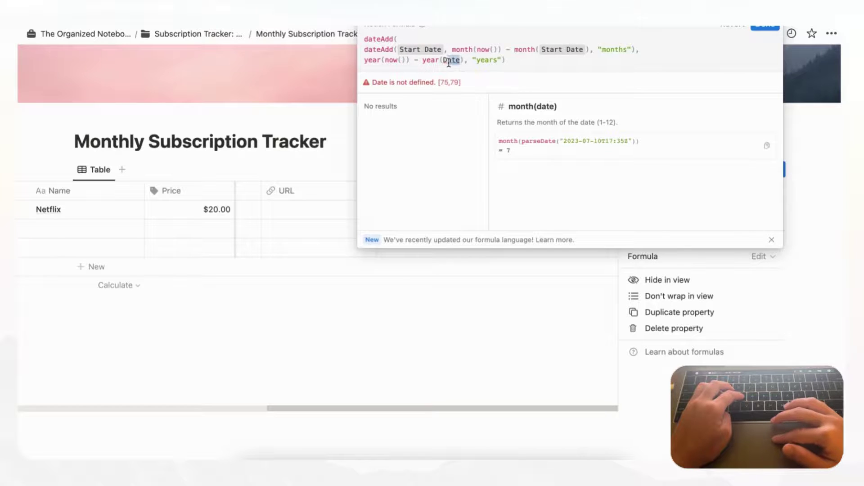
key(BackSpace)
text(start)
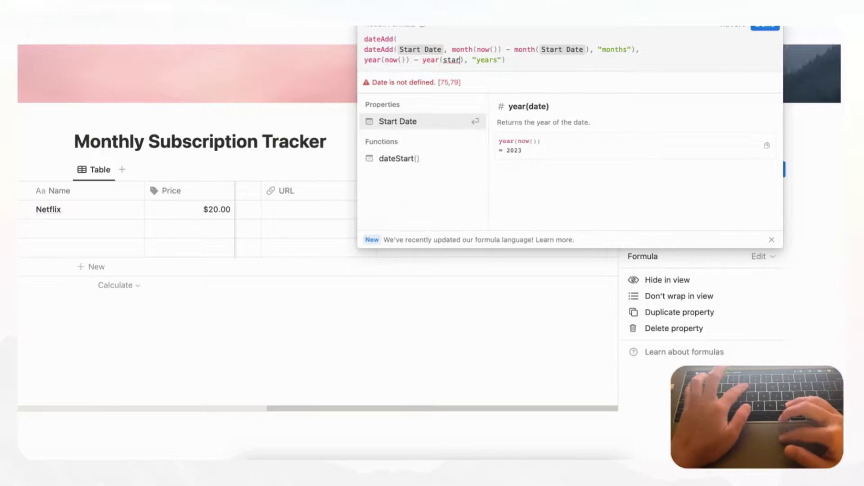
click(415, 125)
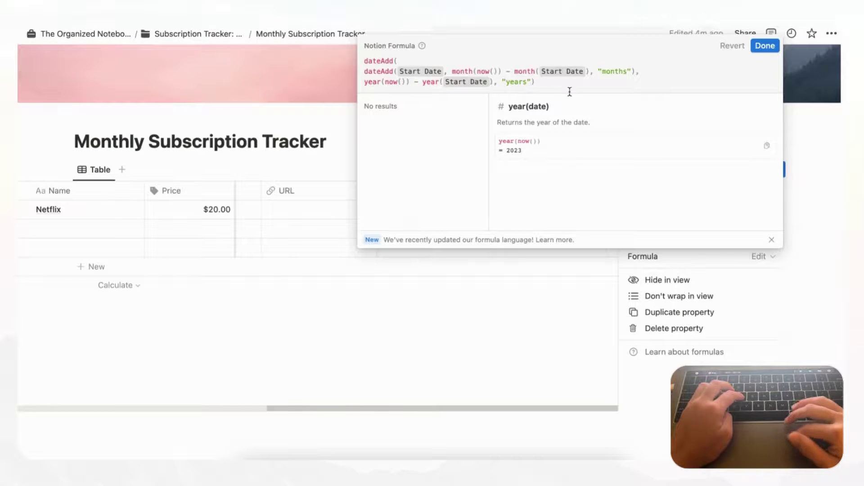
click(766, 45)
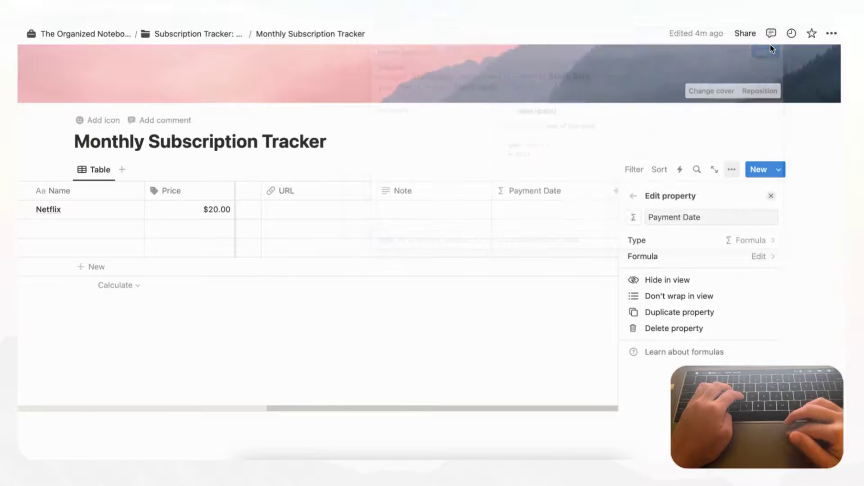
click(771, 196)
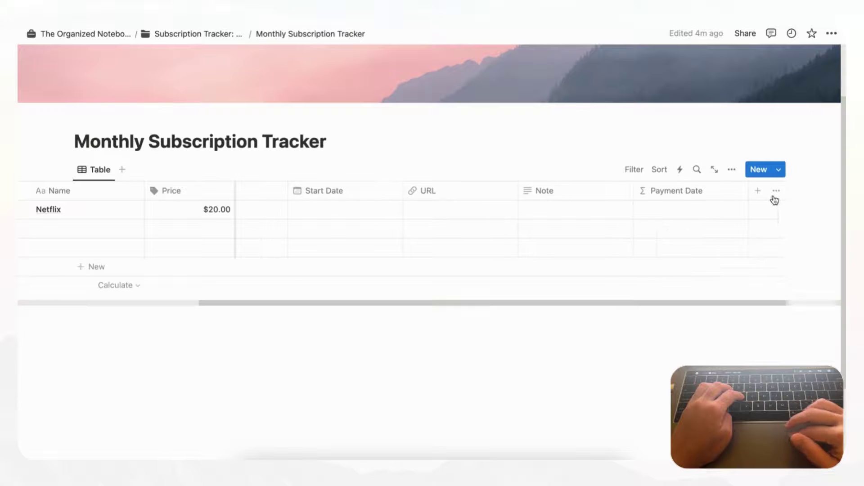
- Move the Payment Date column between Tags and Start Date
drag(702, 196, 391, 201)
scroll(402, 208, left, 3)
scroll(402, 208, left, 3)
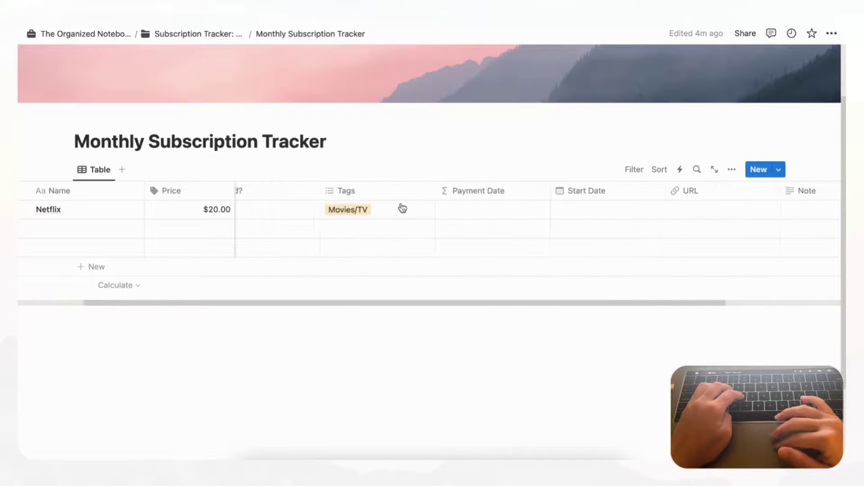
- Set the start date of the Netflix subscription to August 1, 2023
scroll(401, 208, right, 3)
click(541, 215)
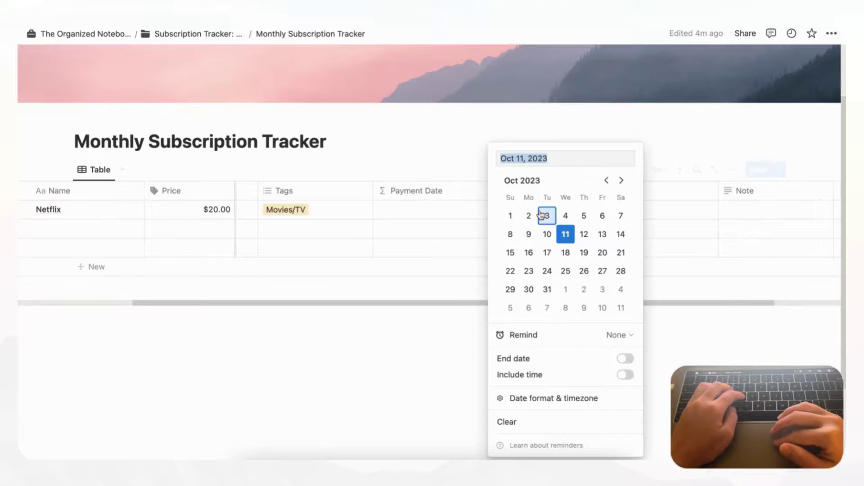
click(607, 180)
click(606, 180)
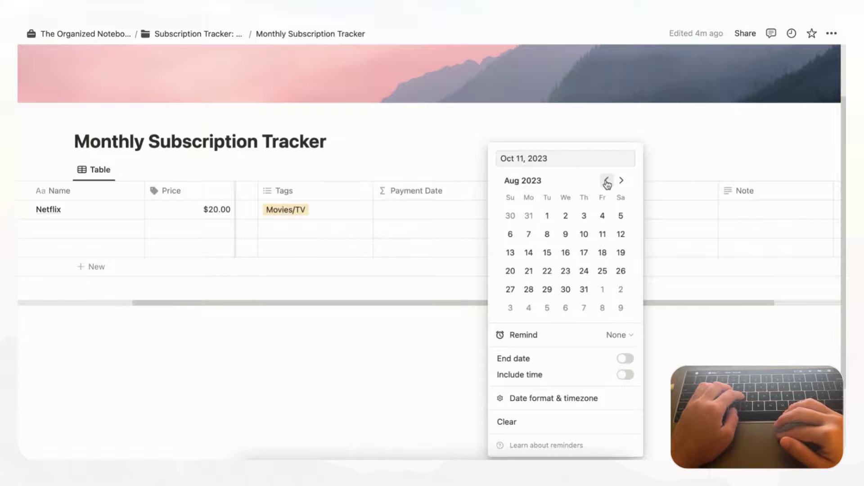
click(548, 215)
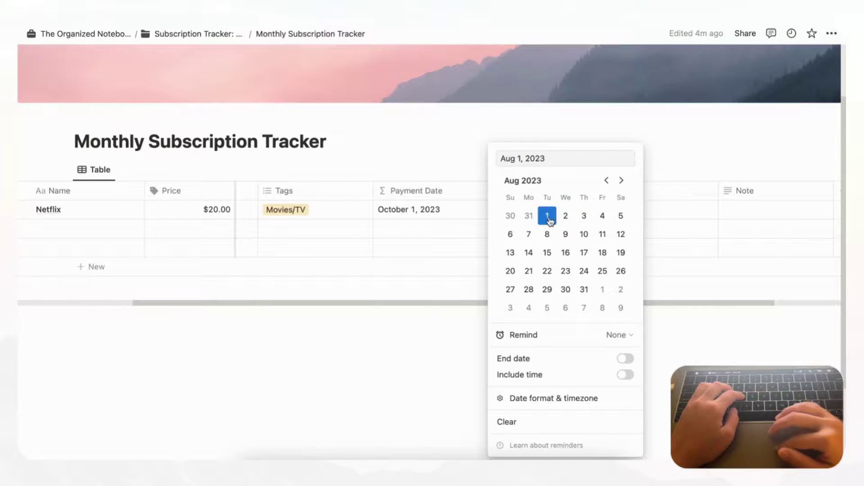
click(562, 131)
scroll(528, 230, left, 2)
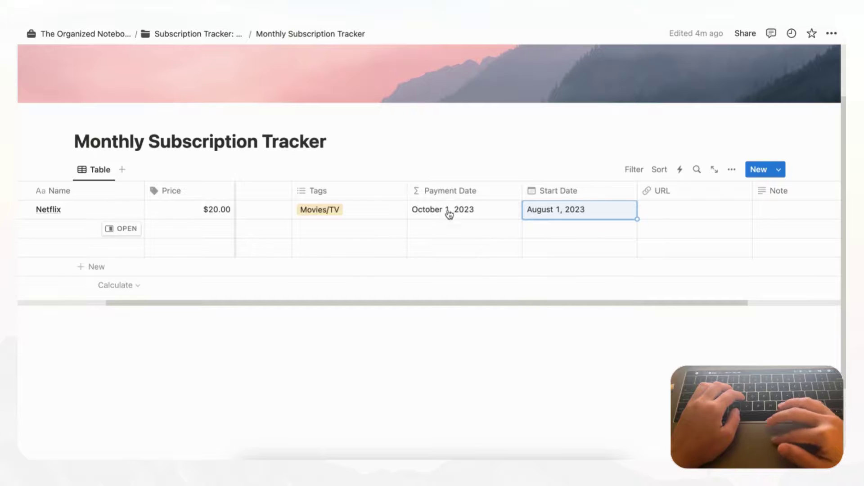
- Add a blank row to the table and move the Payment Date column between Price and Paid?
click(465, 276)
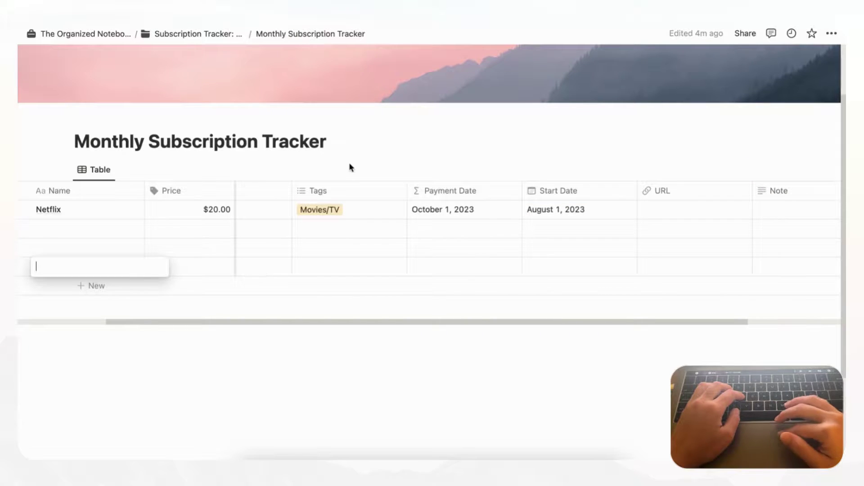
key(Escape)
scroll(334, 239, left, 3)
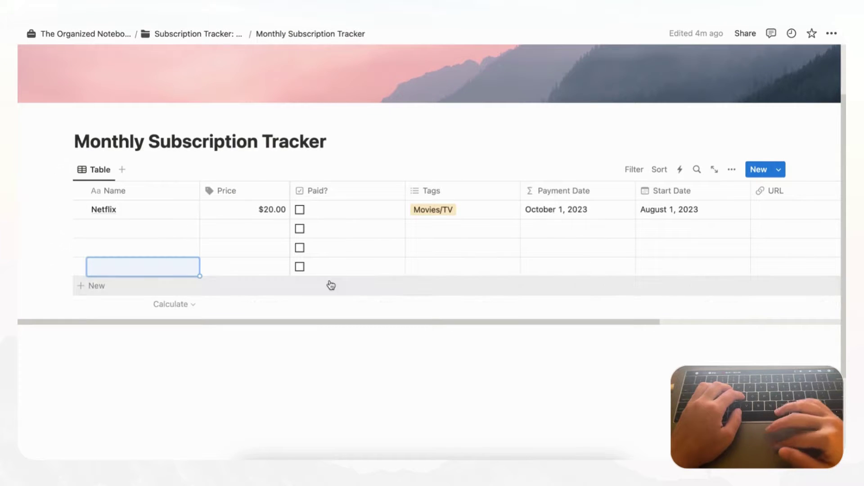
drag(558, 196, 378, 193)
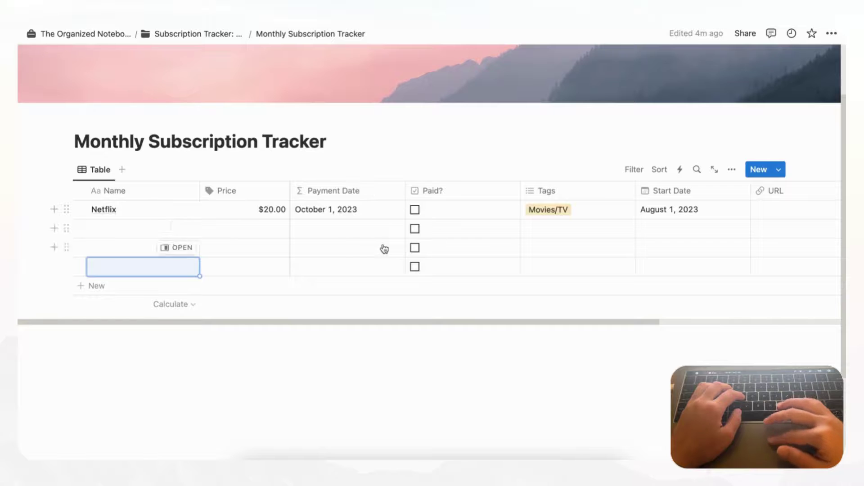
- Open a blank name cell below Netflix for editing and calculate the Sum of the Price column
click(120, 239)
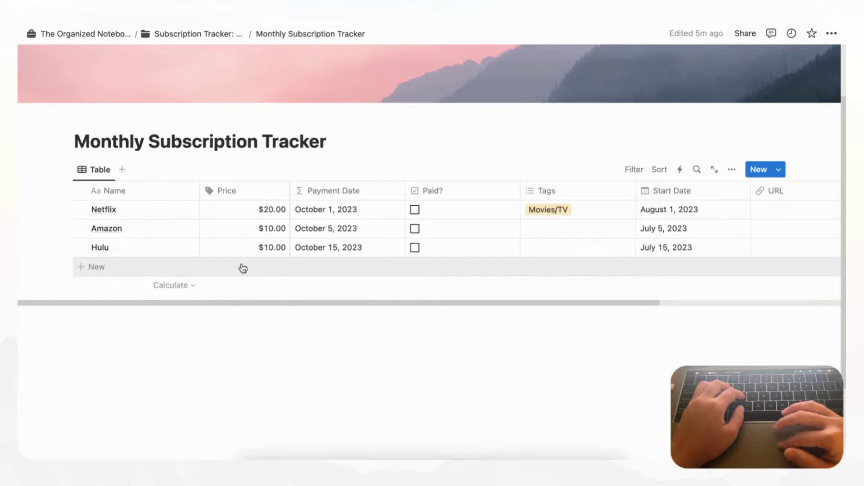
click(271, 287)
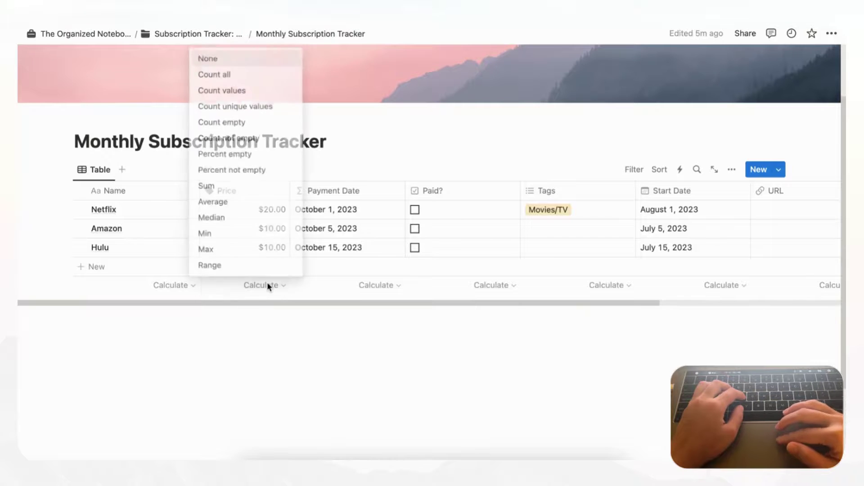
click(244, 189)
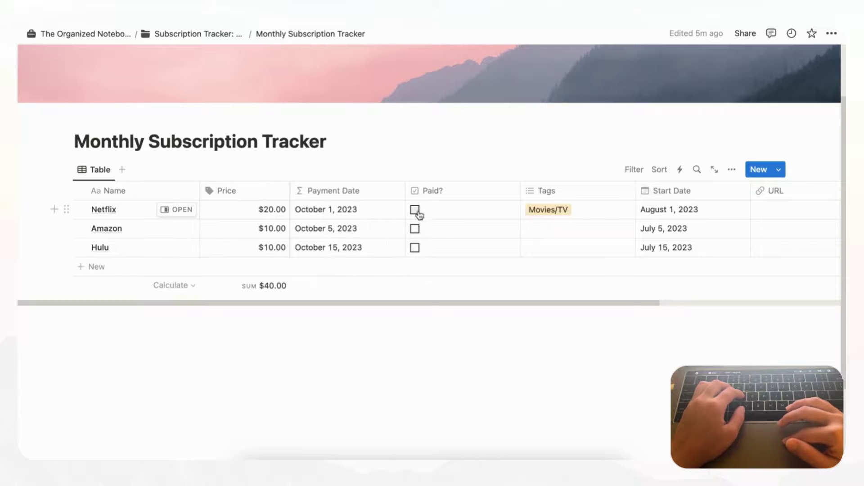
- Rename the table view as This Month
scroll(432, 253, right, 5)
scroll(401, 238, left, 5)
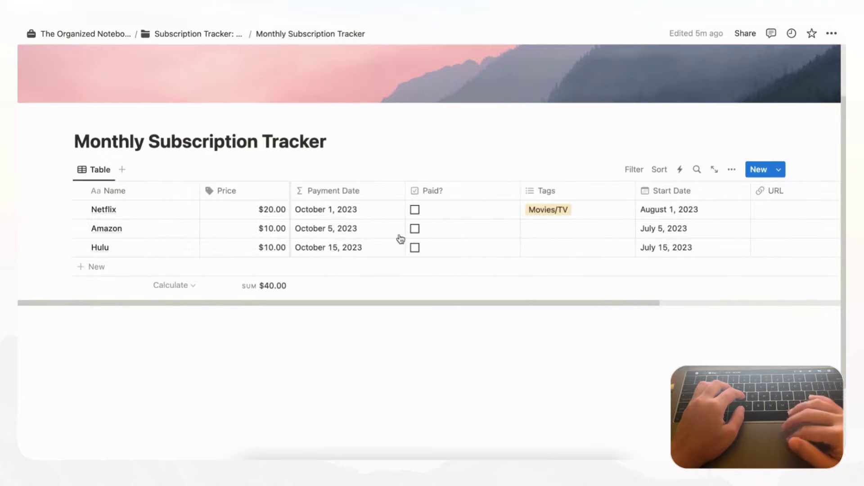
click(99, 173)
click(110, 193)
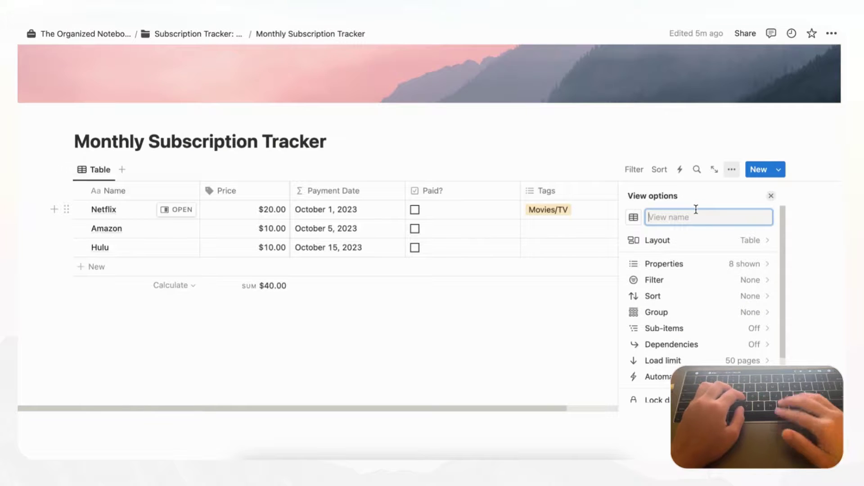
text(This Month)
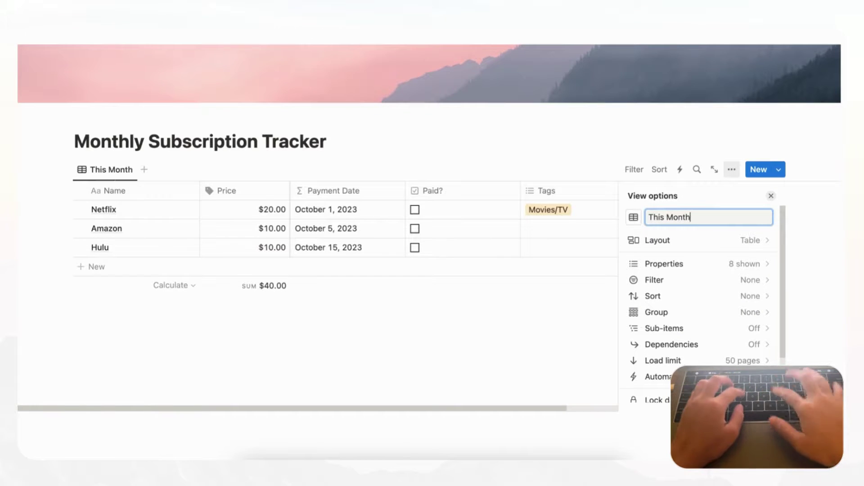
click(771, 197)
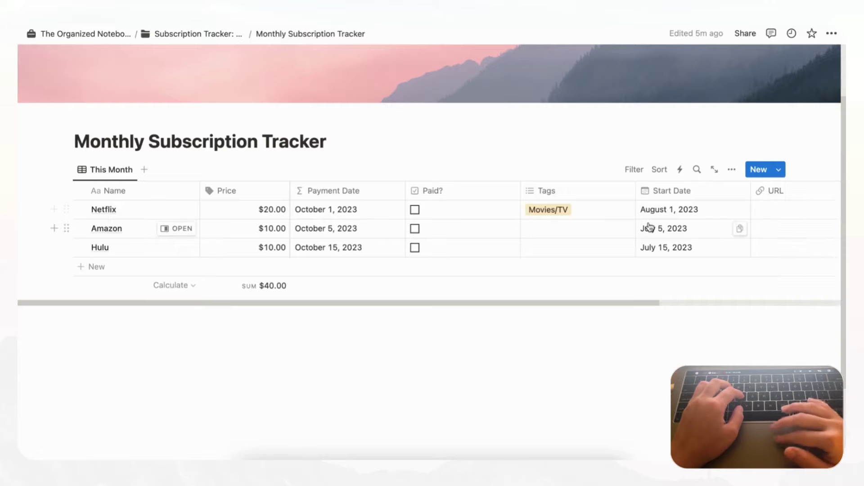
- Sort the This Month view by Payment Date in descending order
scroll(652, 227, right, 5)
scroll(650, 227, left, 5)
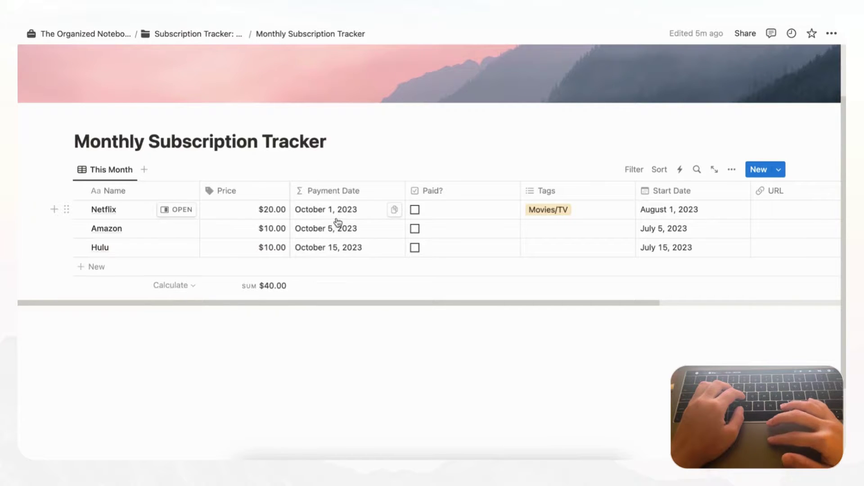
click(658, 170)
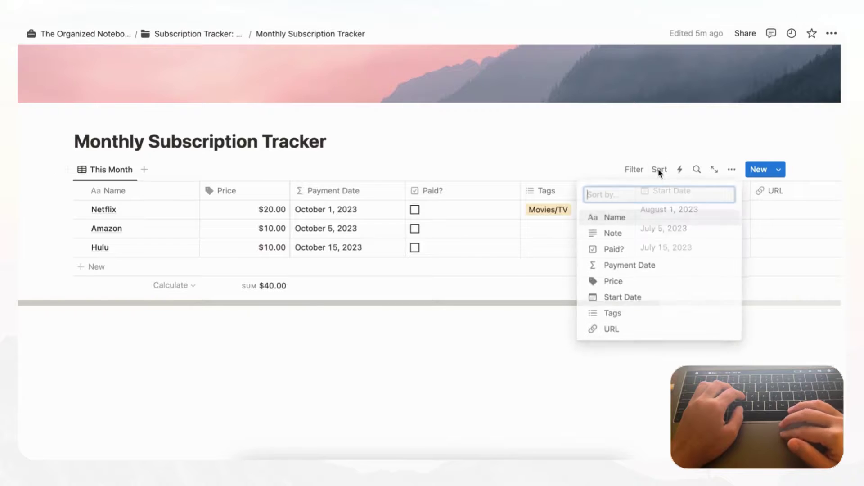
click(646, 267)
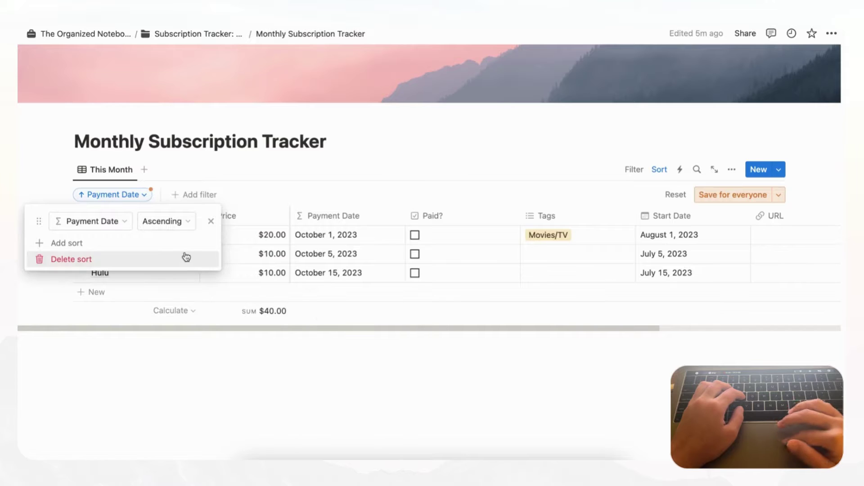
click(164, 221)
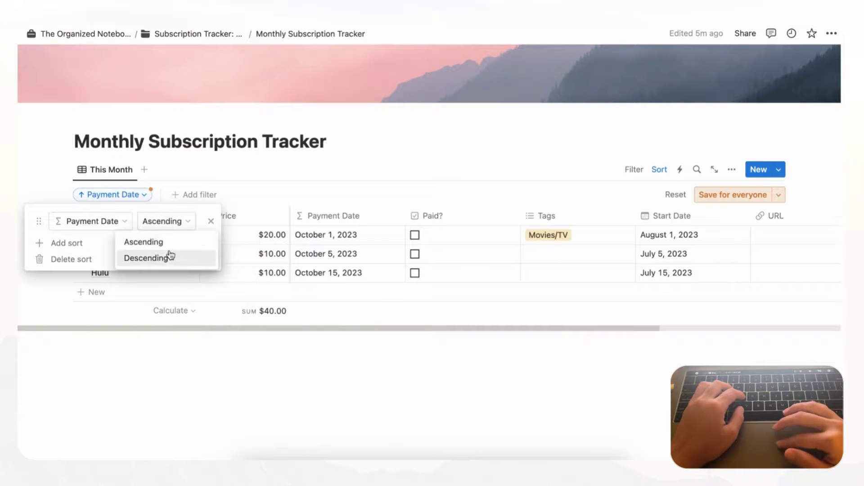
click(169, 257)
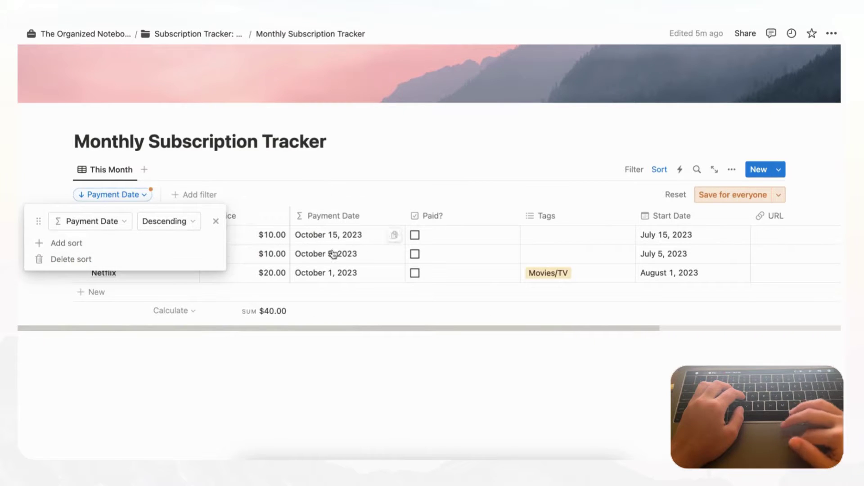
- Change the Payment Date sort of the This Month view to ascending and save it for everyone
click(188, 220)
click(170, 243)
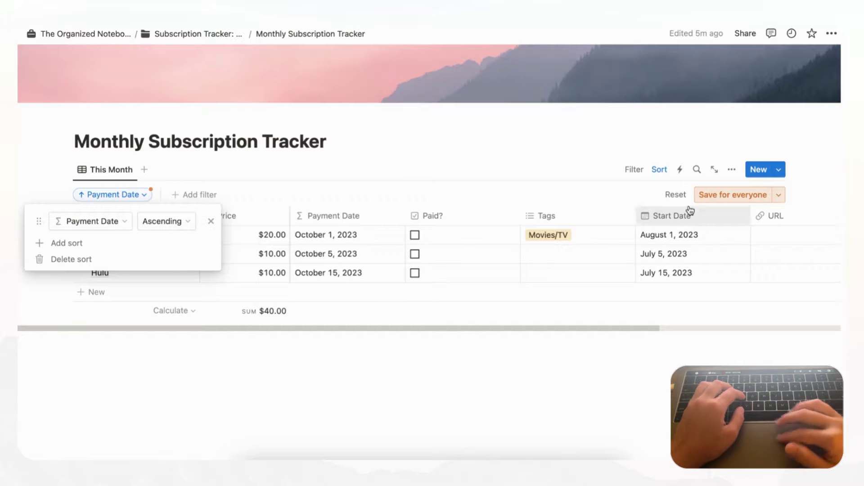
click(743, 195)
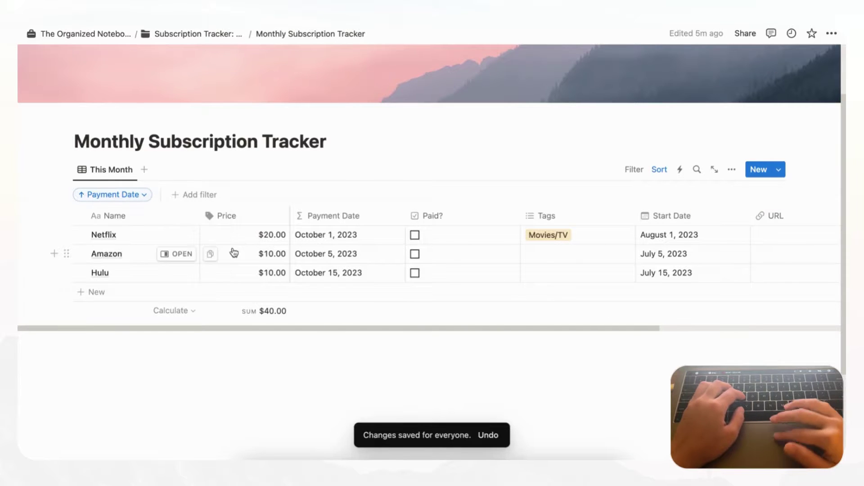
- Duplicate the This Month view and give the copy a Calendar layout shown by Payment Date
click(122, 171)
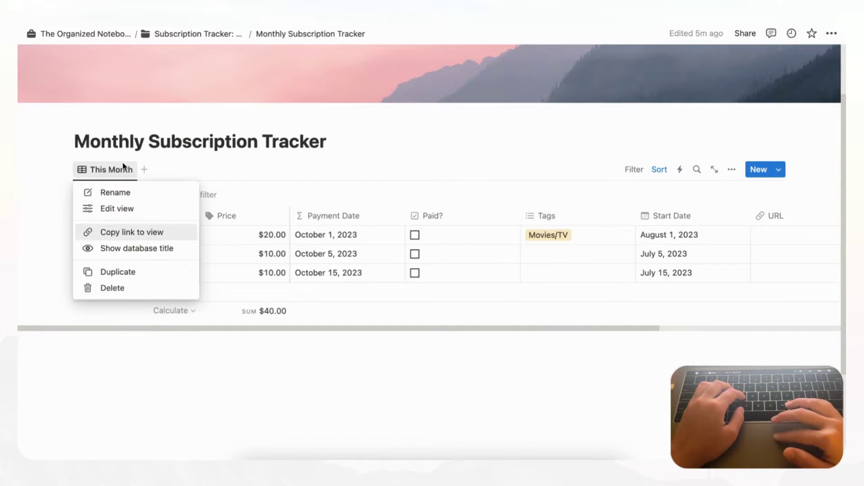
click(140, 274)
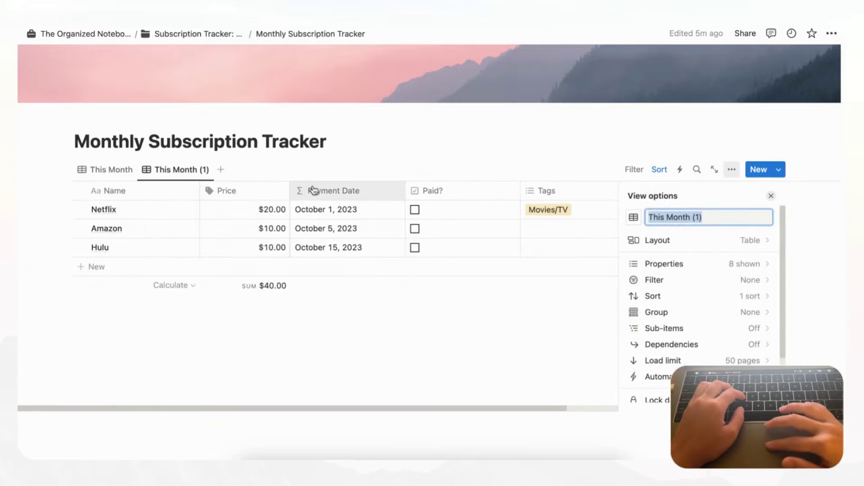
click(761, 243)
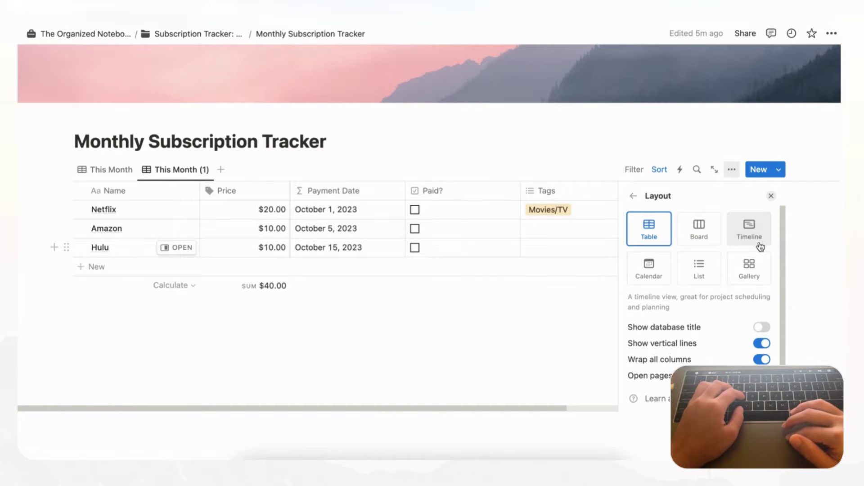
click(657, 275)
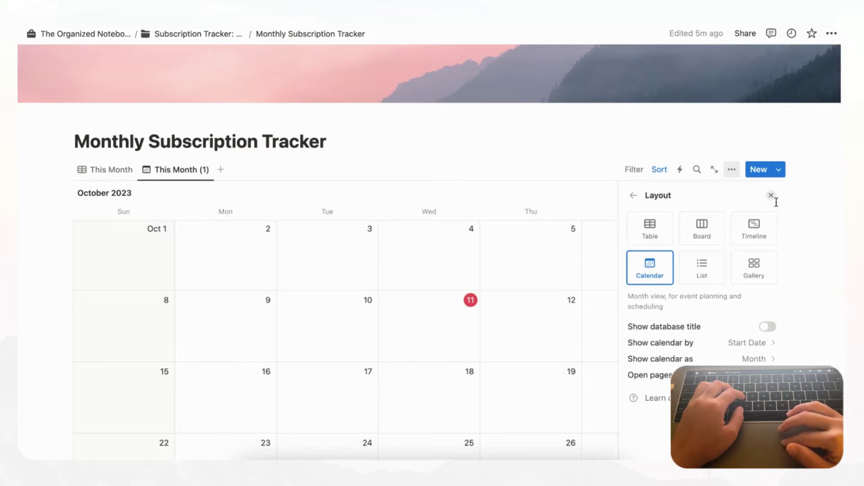
click(716, 351)
click(648, 385)
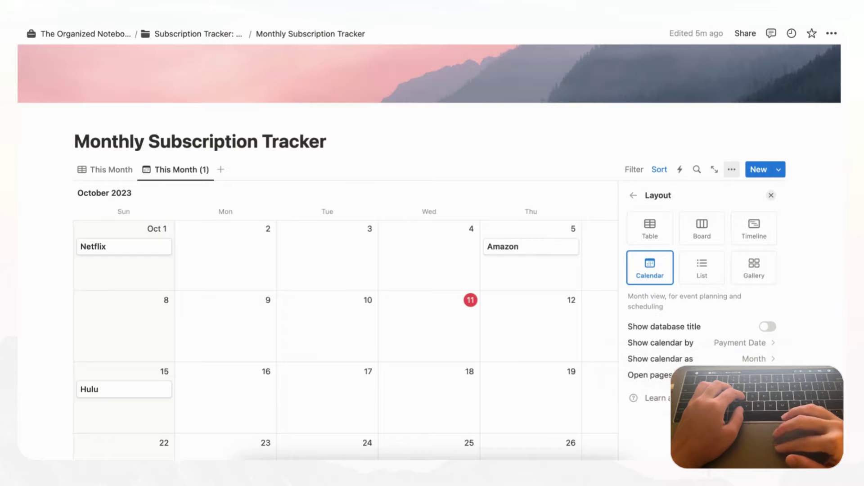
click(771, 197)
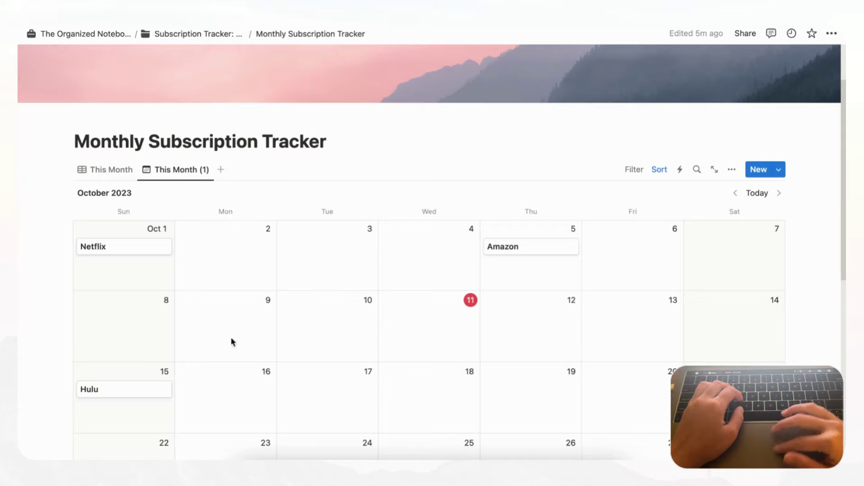
- Rename the duplicated calendar view as This Month (Calendar)
click(198, 169)
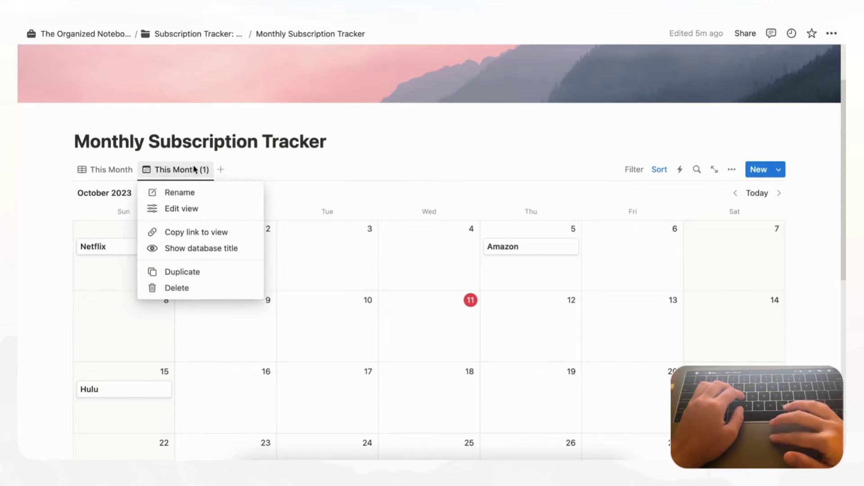
click(200, 191)
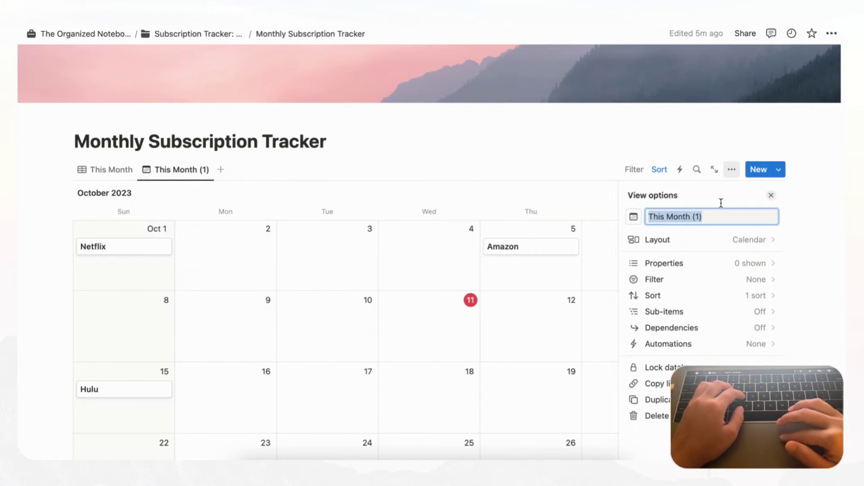
click(702, 217)
key(BackSpace)
key(BackSpace)
text(Calendar))
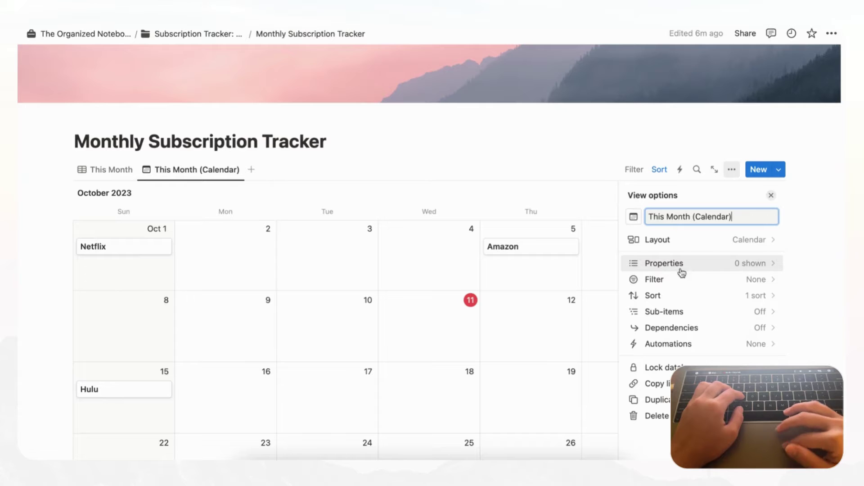
- Show the Paid? and Price properties on the calendar cards, and return to the This Month table view
click(705, 265)
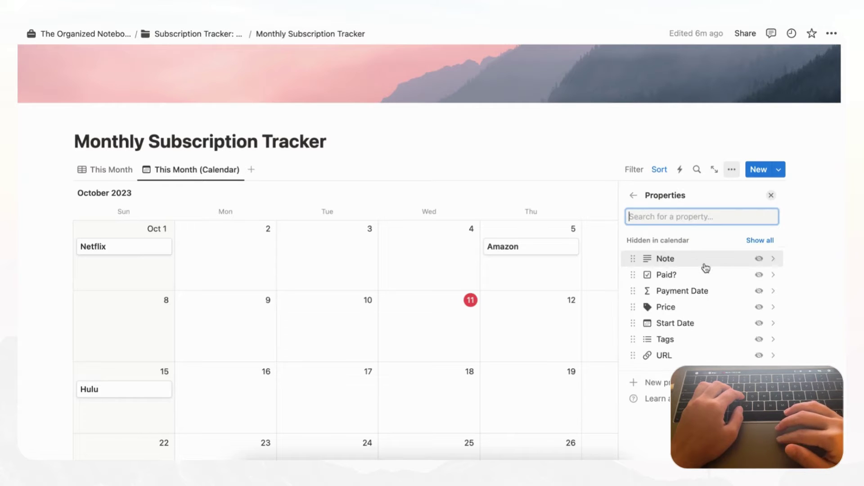
click(759, 275)
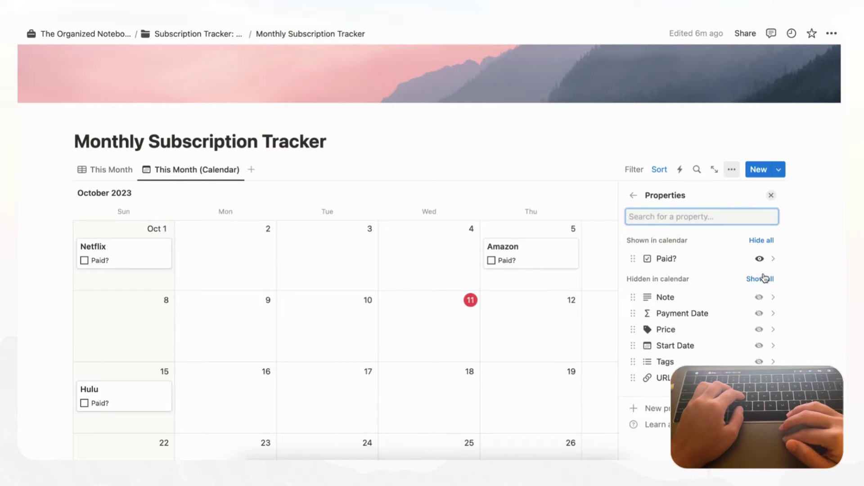
click(760, 330)
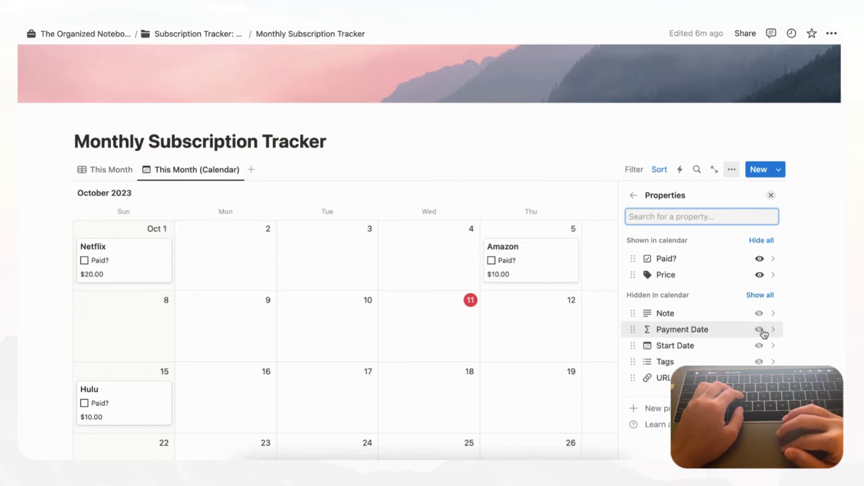
click(771, 197)
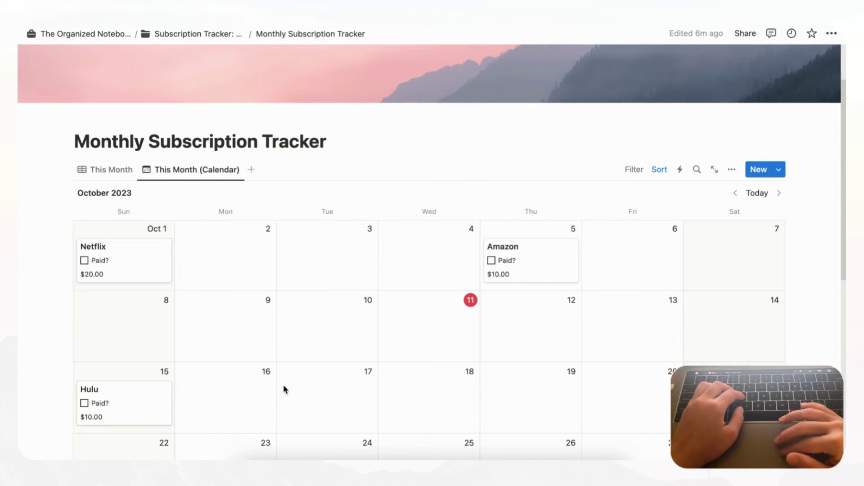
scroll(284, 385, down, 2)
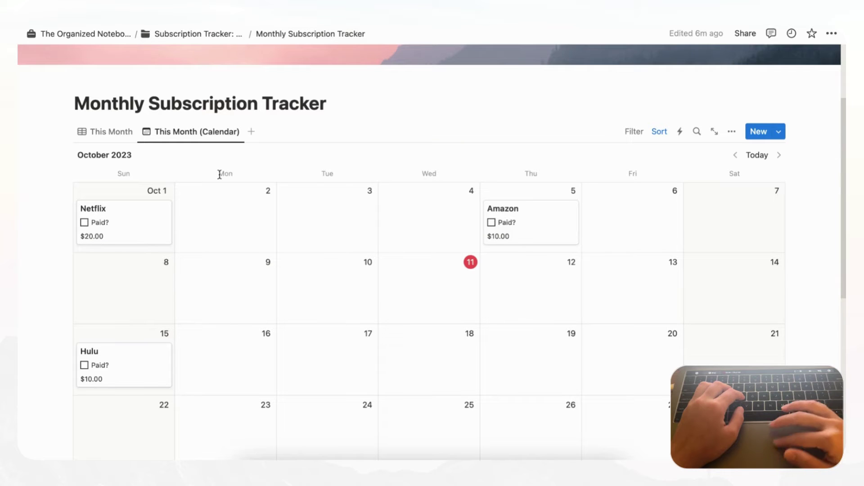
click(111, 132)
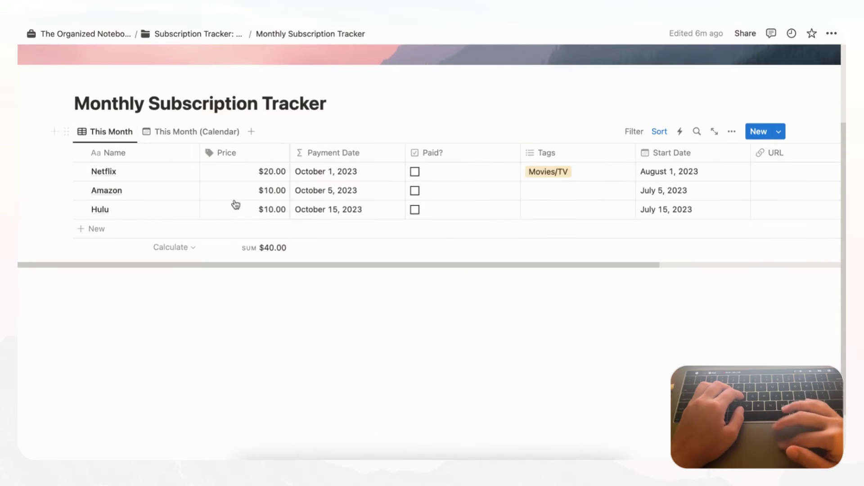